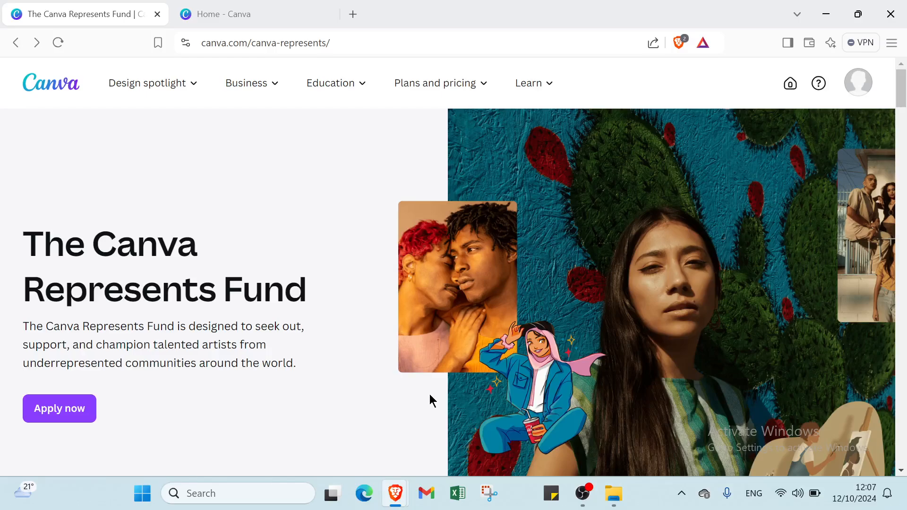
Look through the Canva Represents Fund page, including the sections on inclusive content and becoming a Canva Represents artist
scroll(420, 359, down, 15)
scroll(417, 330, up, 15)
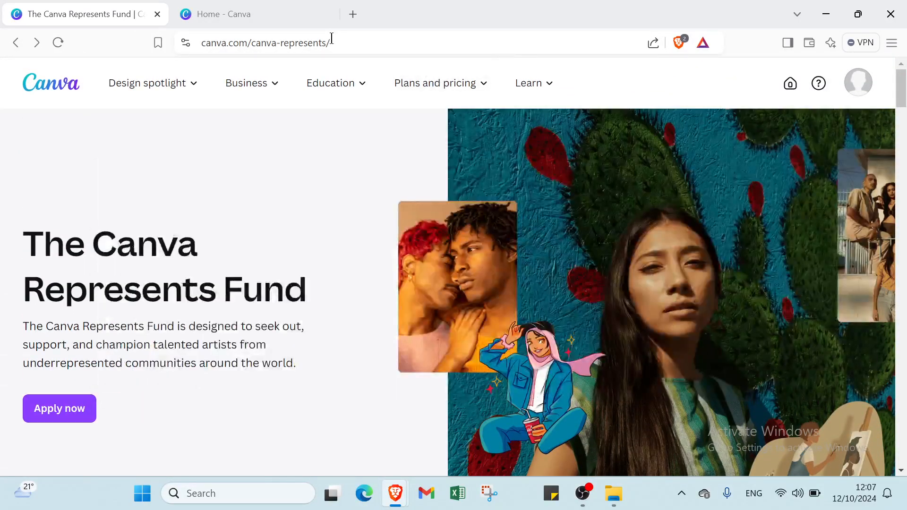
mouse_move(245, 84)
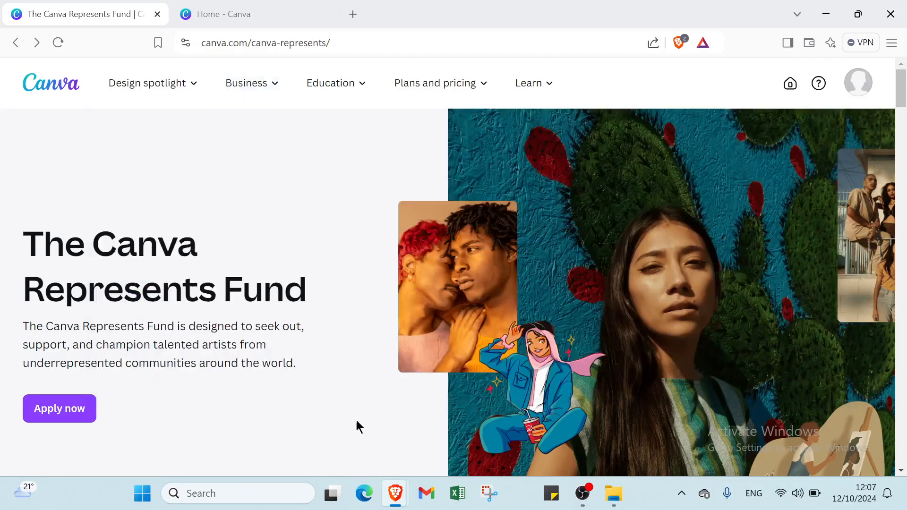
scroll(415, 364, down, 3)
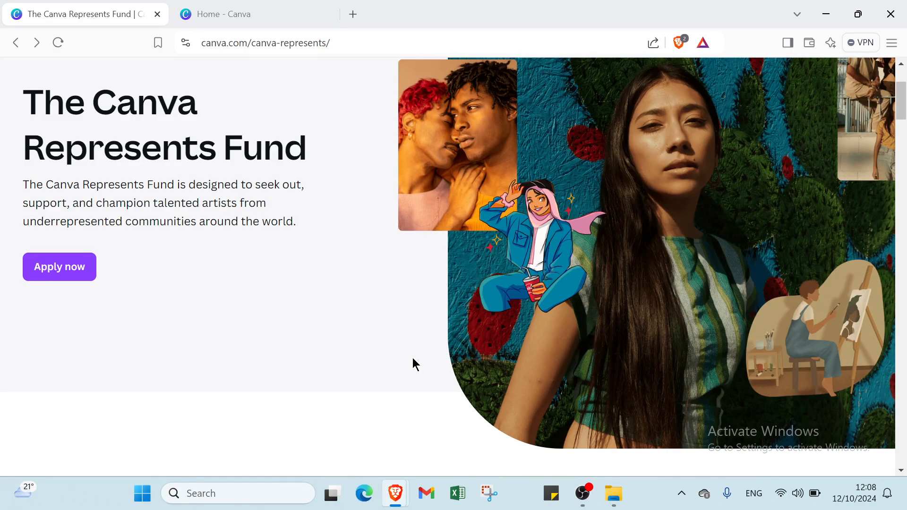
scroll(413, 359, down, 3)
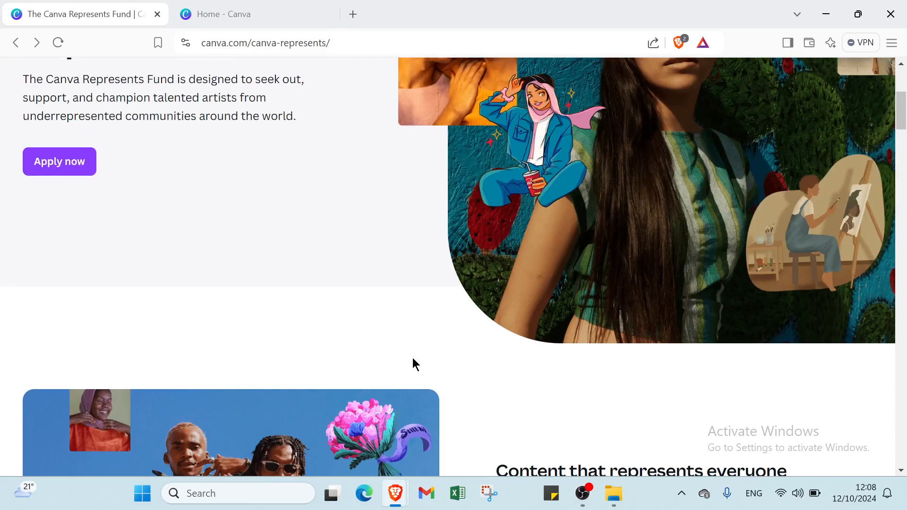
scroll(413, 360, down, 2)
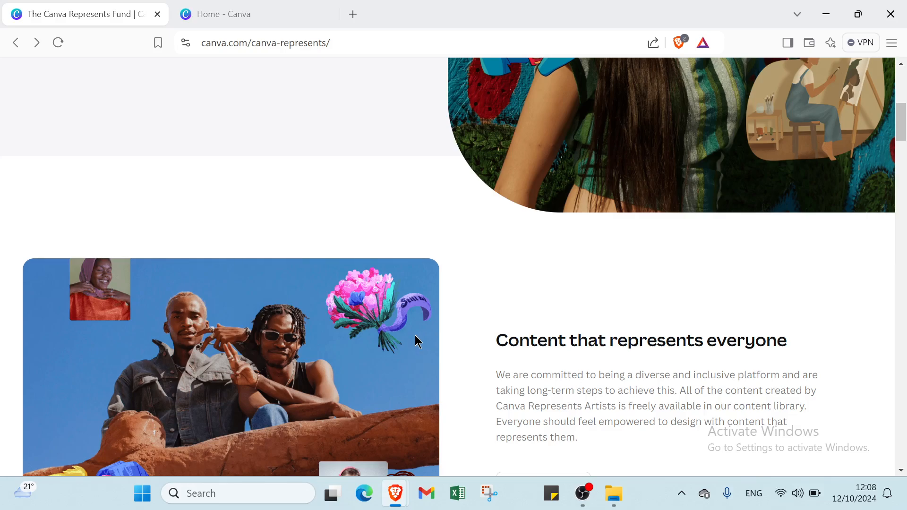
scroll(415, 336, down, 2)
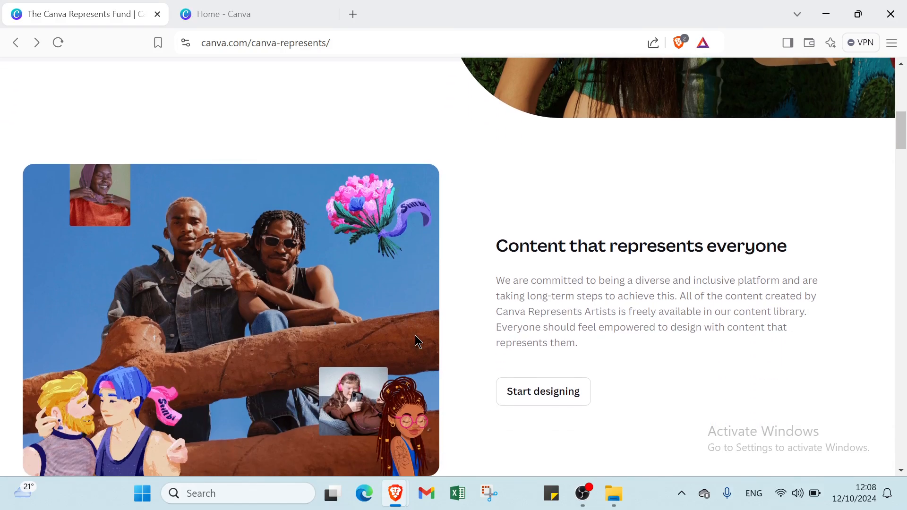
scroll(415, 341, down, 3)
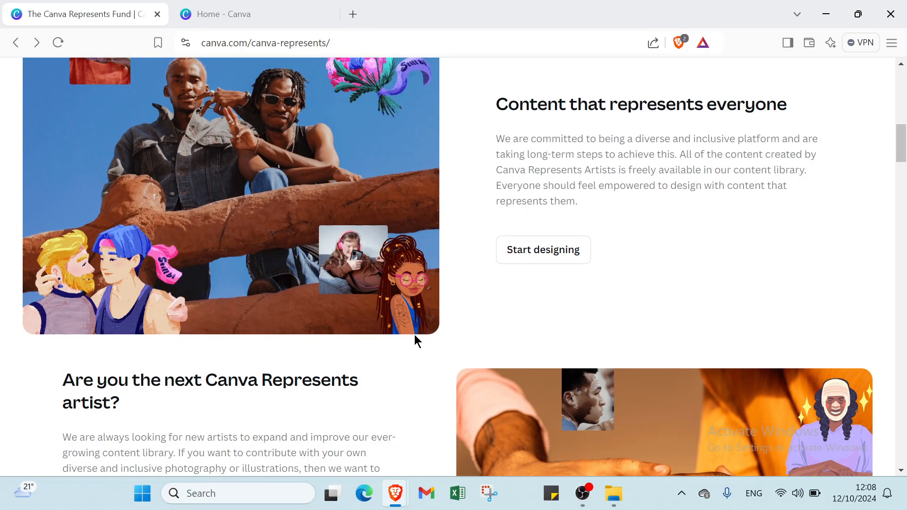
scroll(414, 334, up, 8)
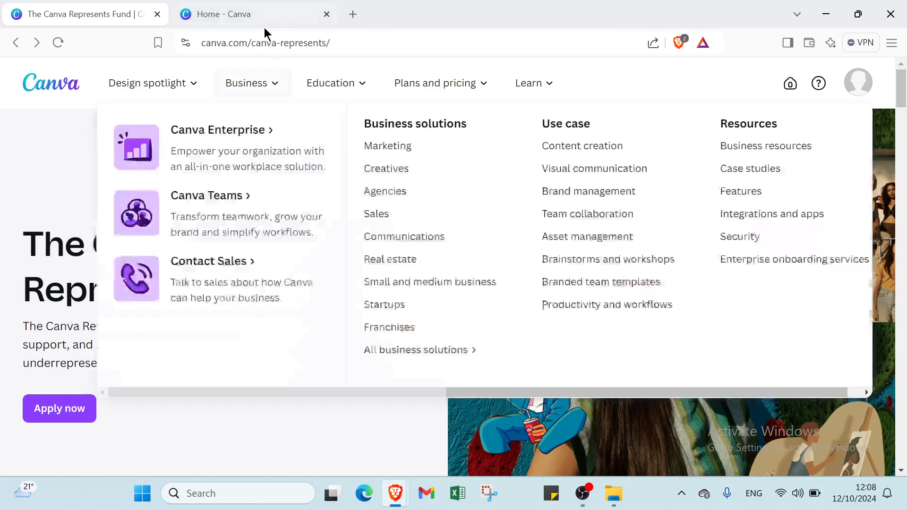
click(265, 19)
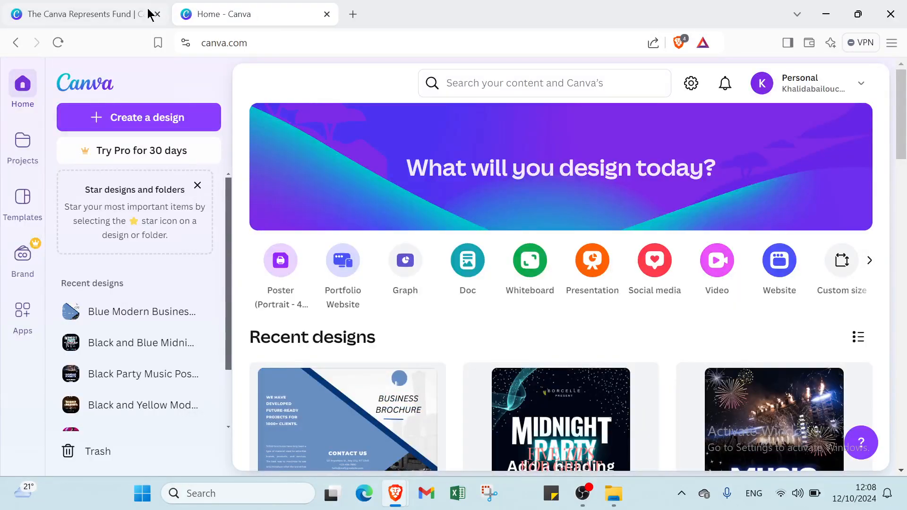
click(109, 6)
mouse_move(190, 93)
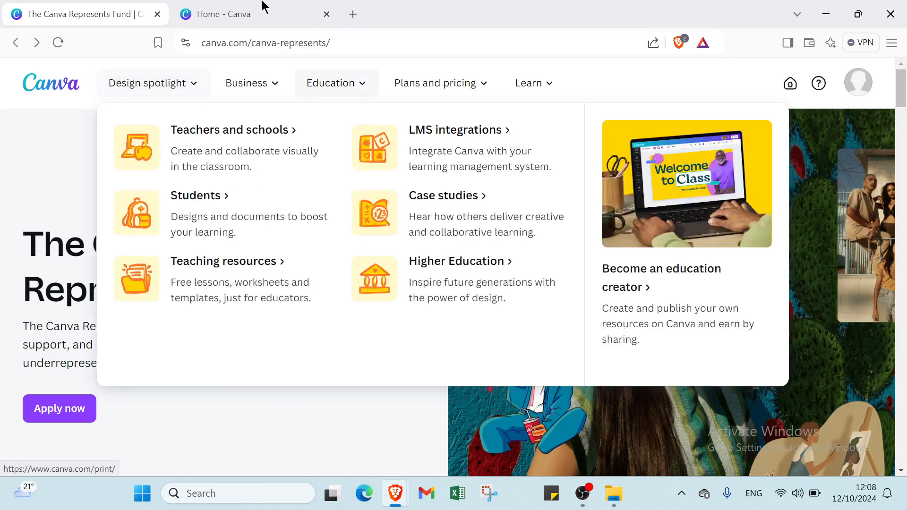
click(239, 14)
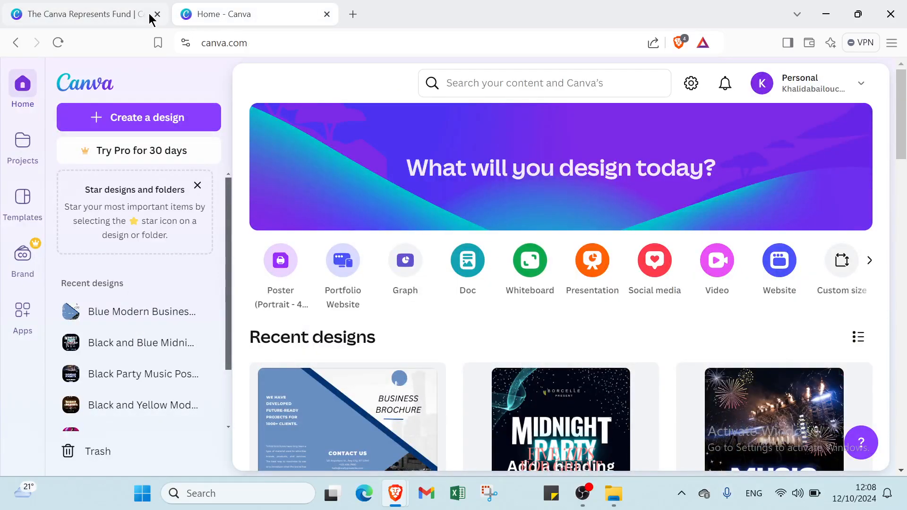
click(125, 18)
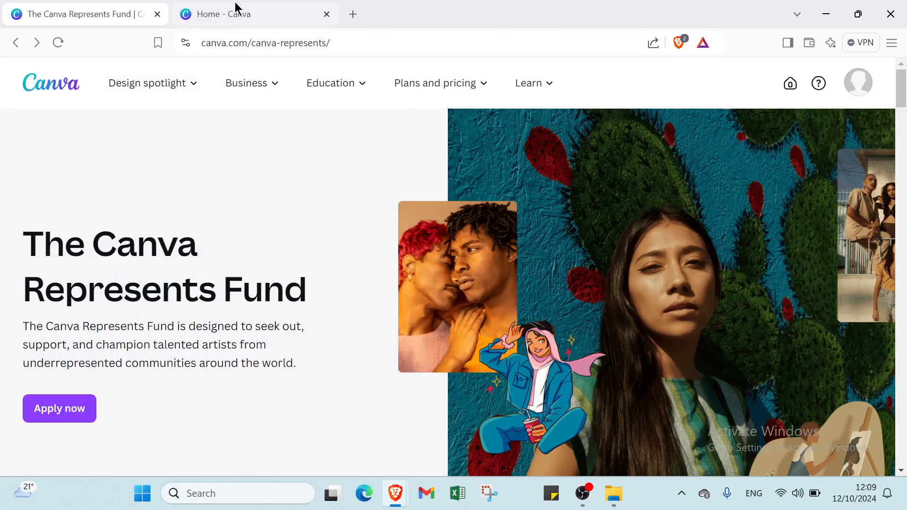
Go to the Canva home page and run the recent search for brochures
click(233, 13)
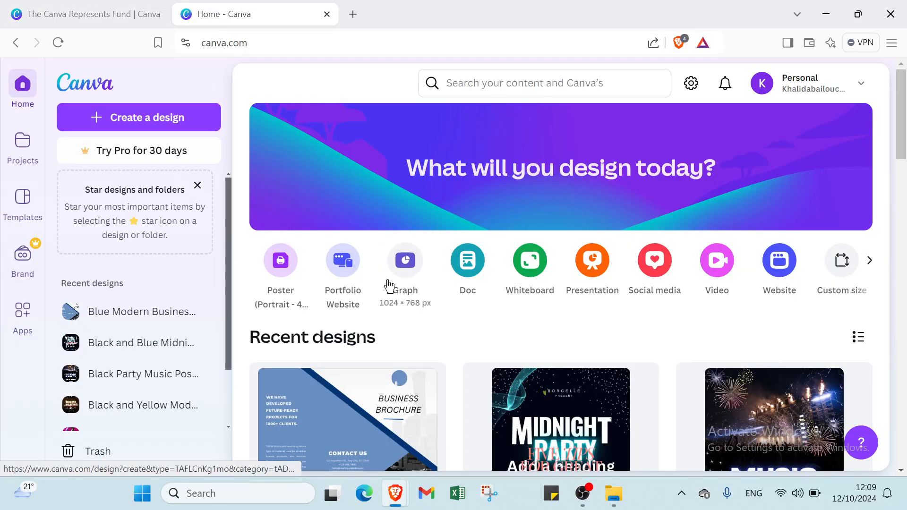
click(456, 84)
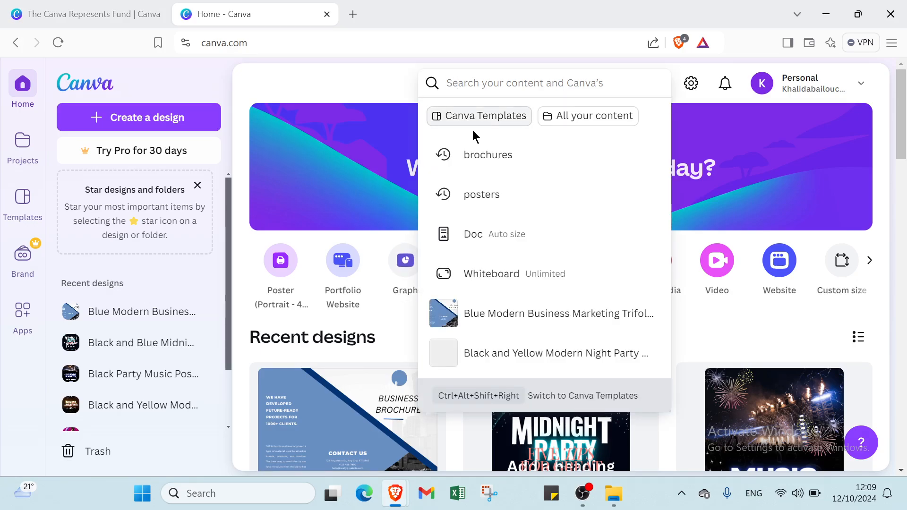
click(490, 166)
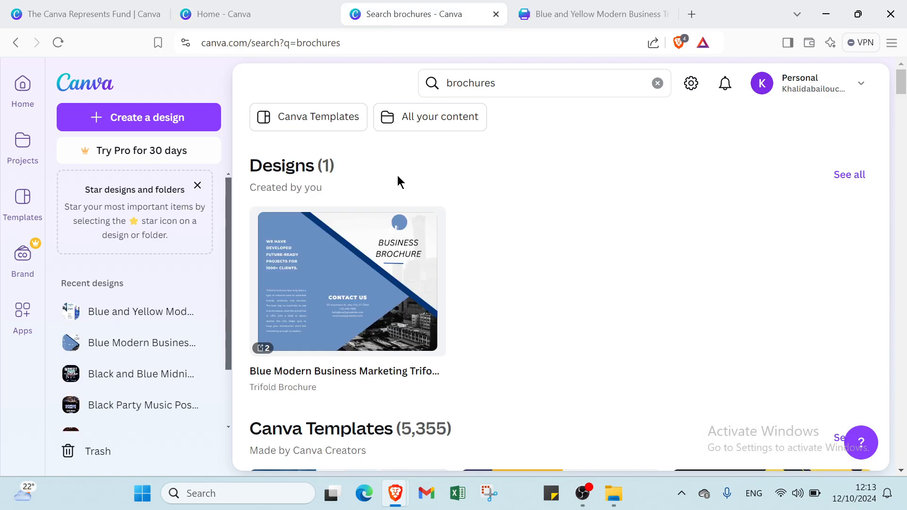
Browse the brochure search results and restrict them to Canva Templates
scroll(345, 330, down, 5)
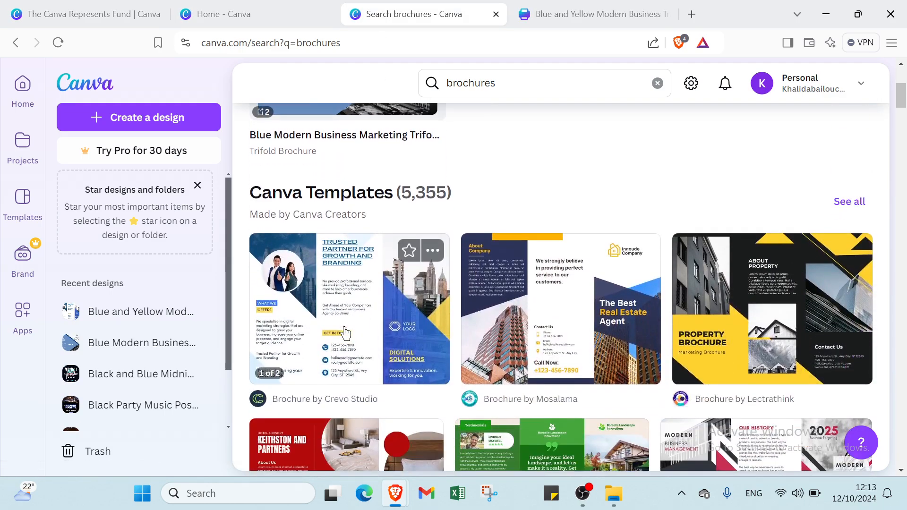
scroll(361, 310, down, 1)
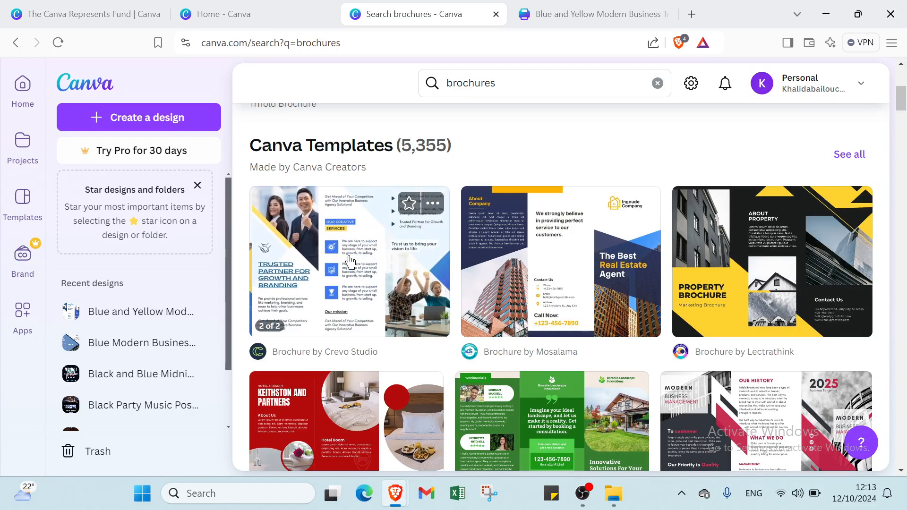
scroll(395, 188, up, 6)
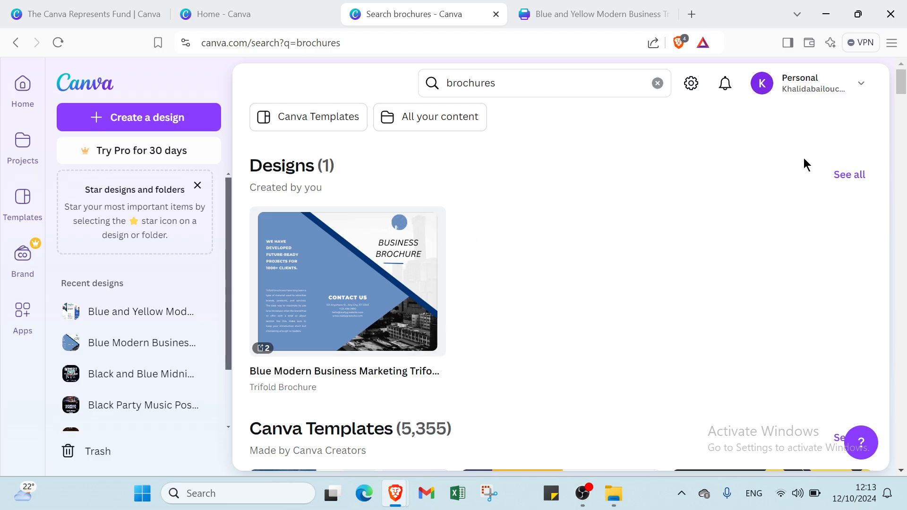
click(308, 116)
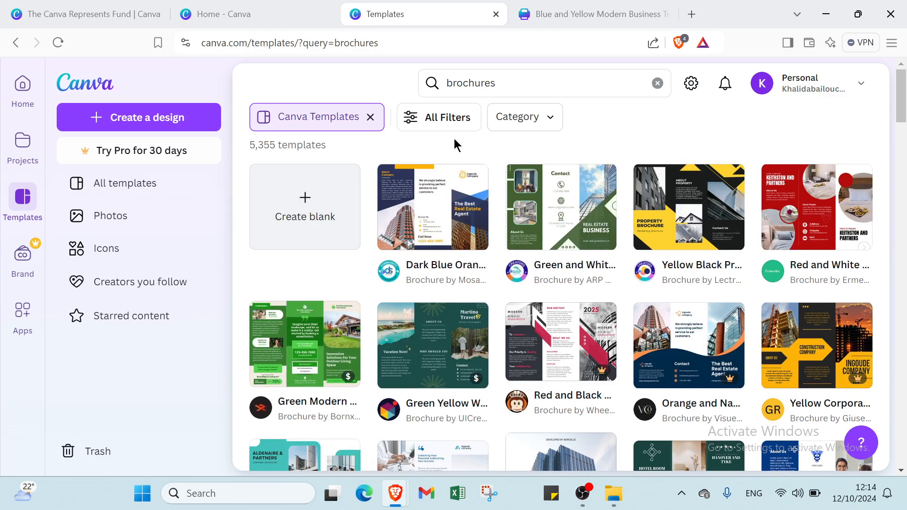
Open all filters for the brochure templates and review the subcategories of the Business category
click(467, 115)
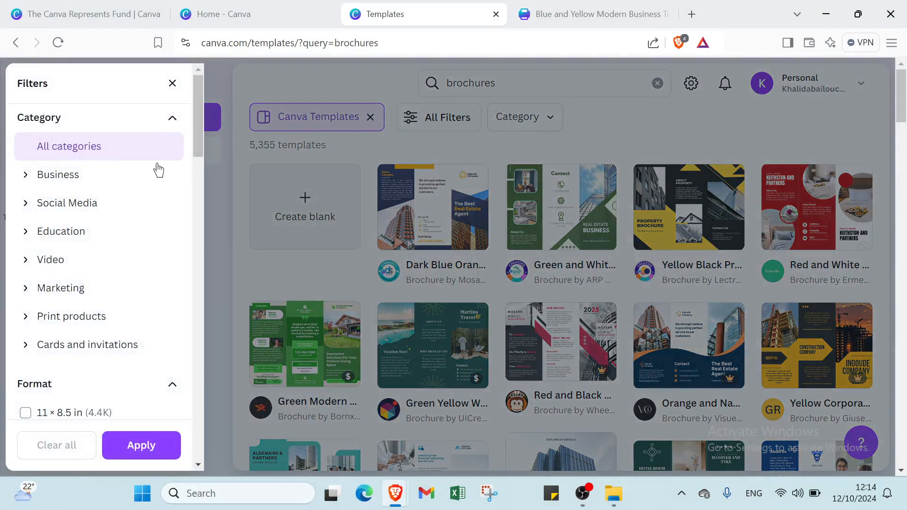
click(71, 175)
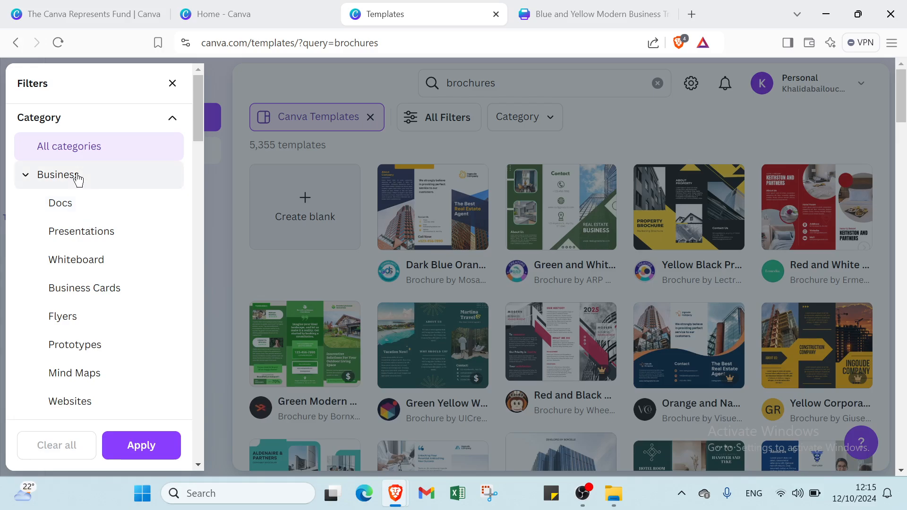
scroll(71, 204, down, 1)
scroll(74, 198, down, 1)
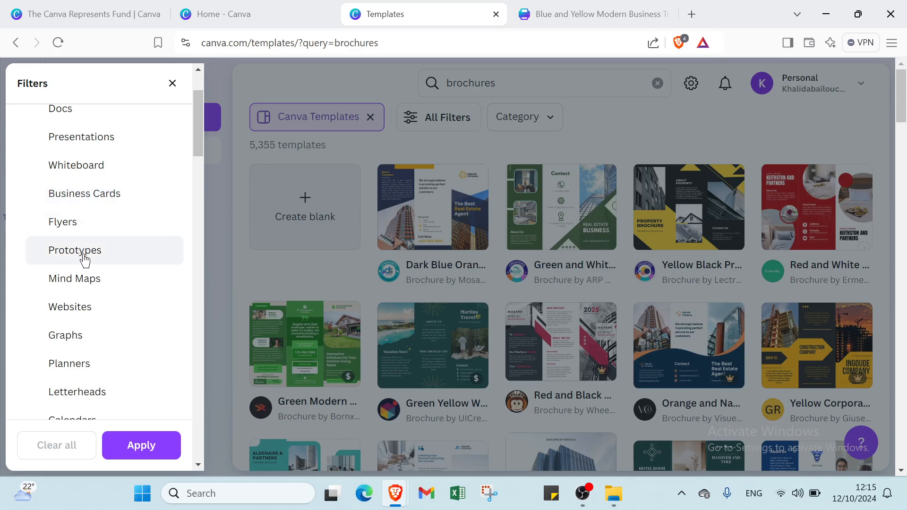
scroll(85, 322, down, 1)
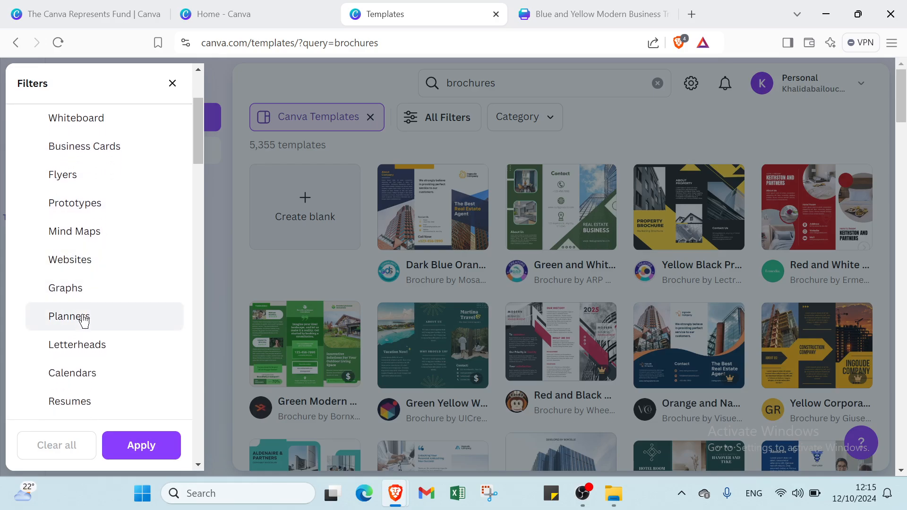
scroll(85, 311, down, 3)
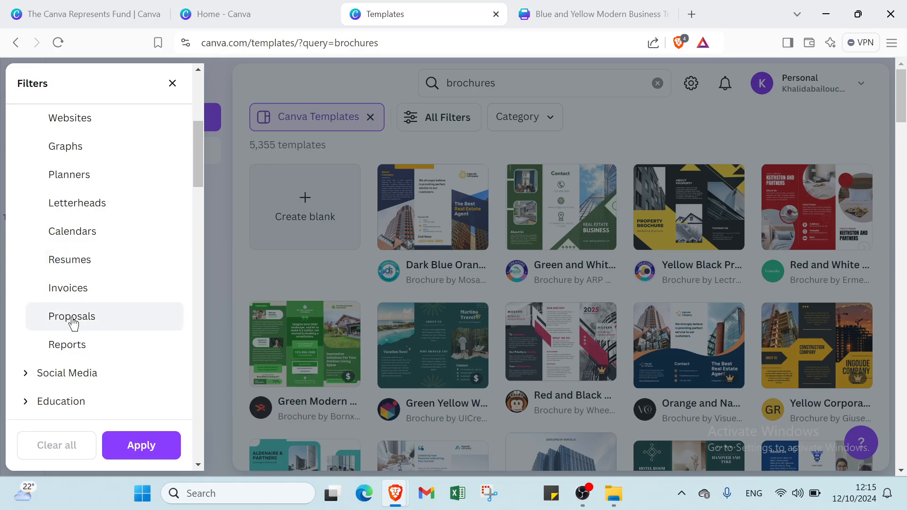
scroll(78, 326, down, 2)
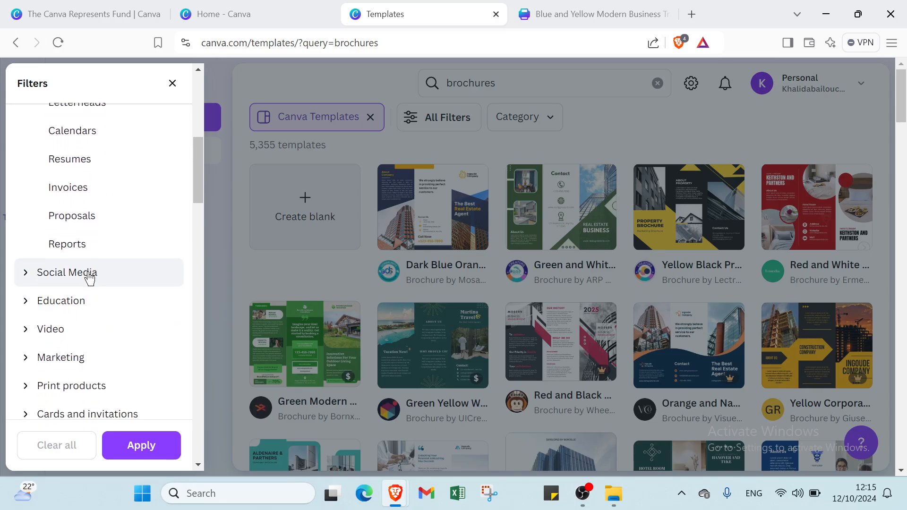
Expand the Social Media category in the filters and review its subcategories
click(87, 240)
scroll(87, 239, down, 1)
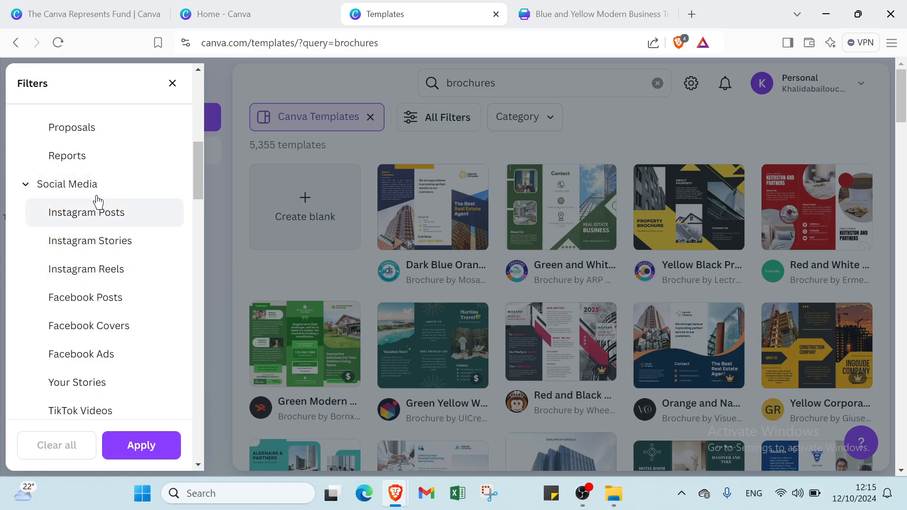
scroll(101, 246, down, 3)
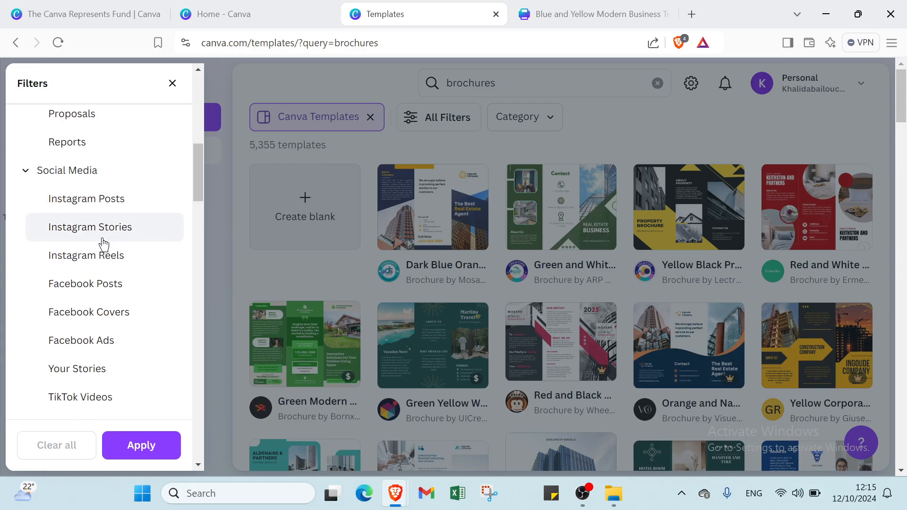
scroll(85, 212, down, 4)
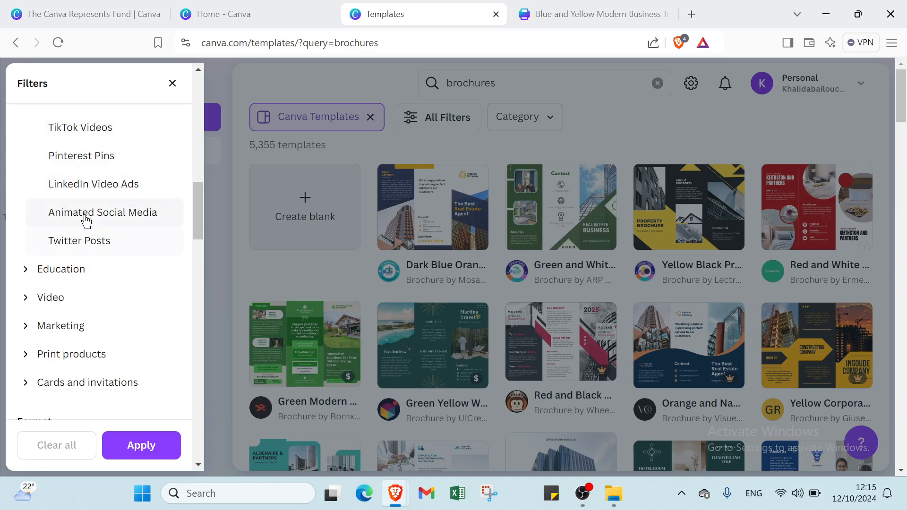
scroll(95, 193, down, 1)
scroll(94, 194, down, 2)
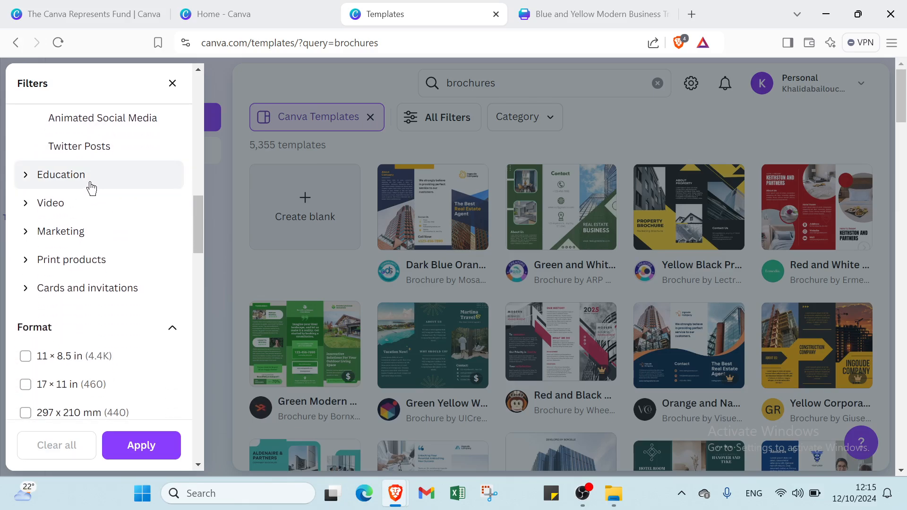
Expand the Education category in the filters and review its subject, grade and resource type groups
click(84, 181)
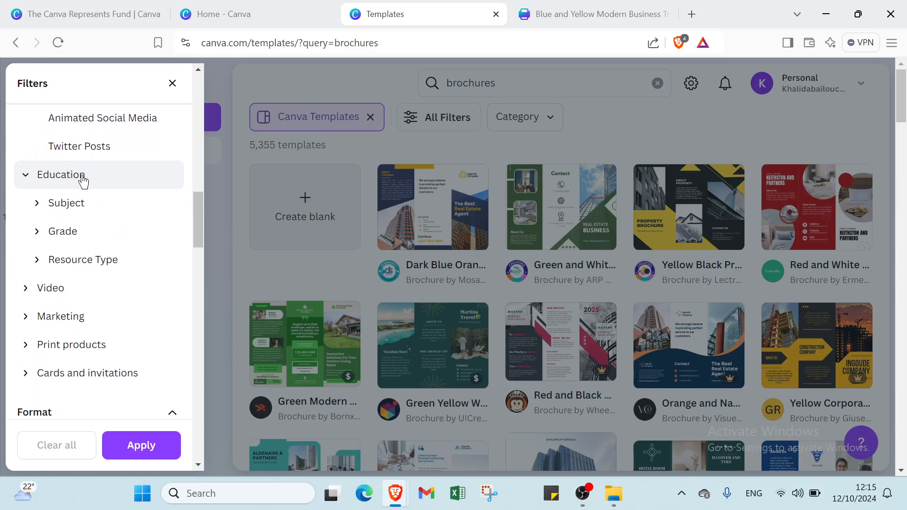
scroll(82, 182, down, 1)
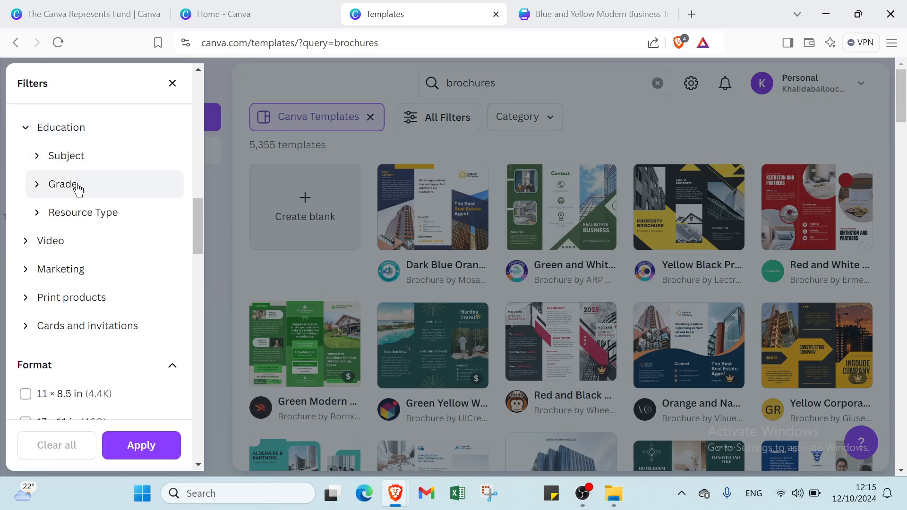
scroll(89, 212, down, 1)
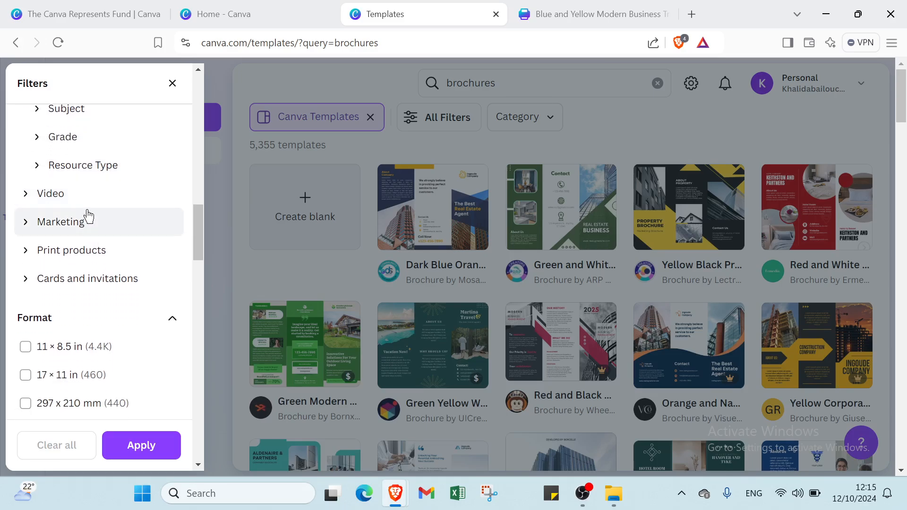
Expand the Marketing and Video categories in the filters and review their subcategories
click(88, 217)
click(88, 198)
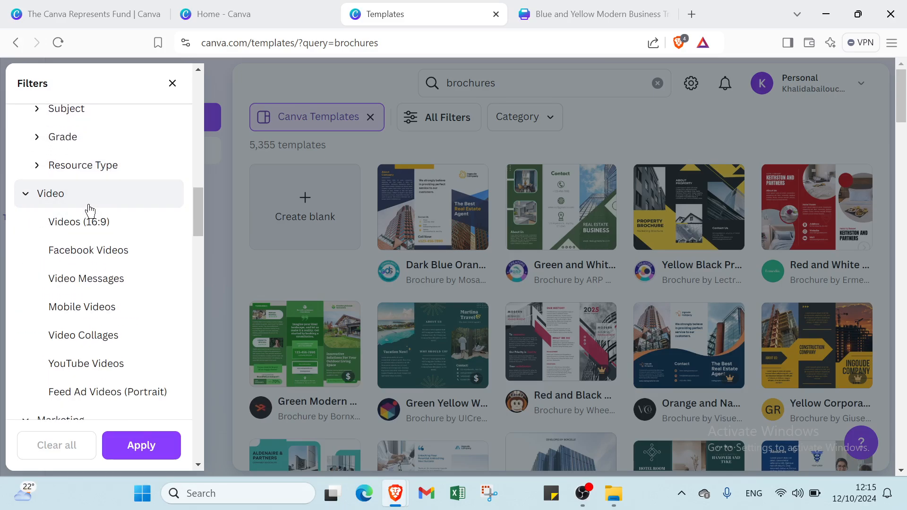
scroll(73, 257, down, 3)
scroll(74, 255, down, 4)
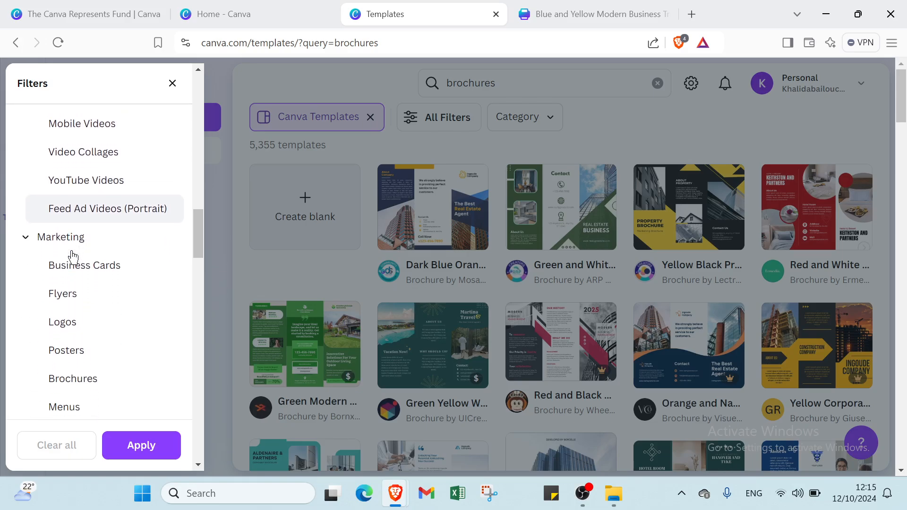
scroll(75, 236, down, 2)
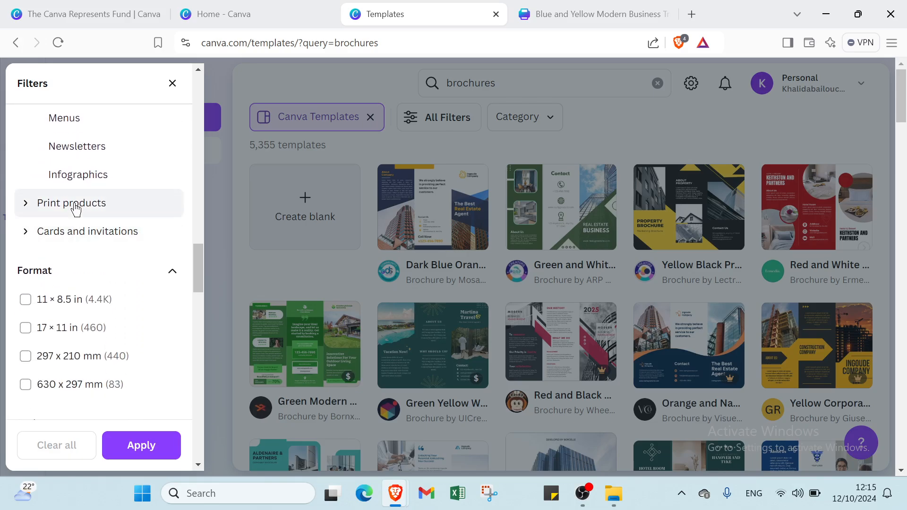
Expand the Print products and Cards and invitations categories in the filters and review their subcategories
click(74, 202)
scroll(76, 203, down, 4)
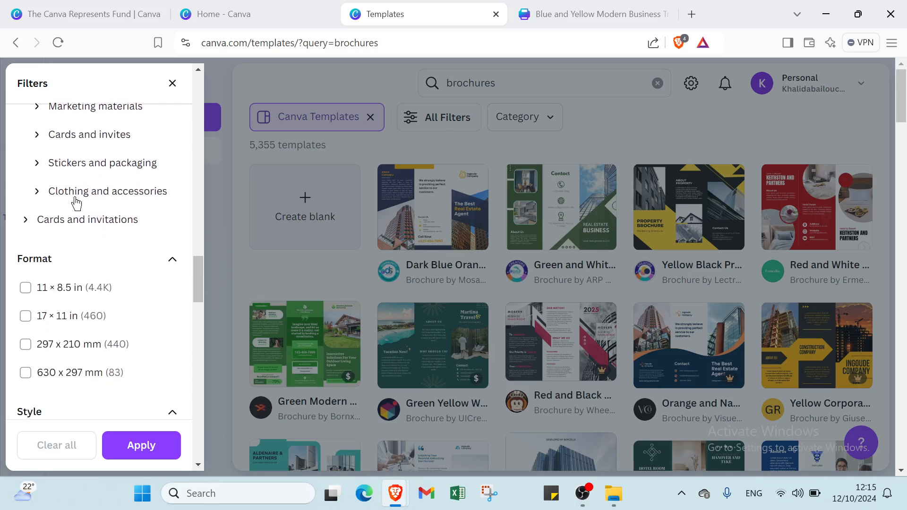
click(57, 218)
scroll(57, 215, down, 2)
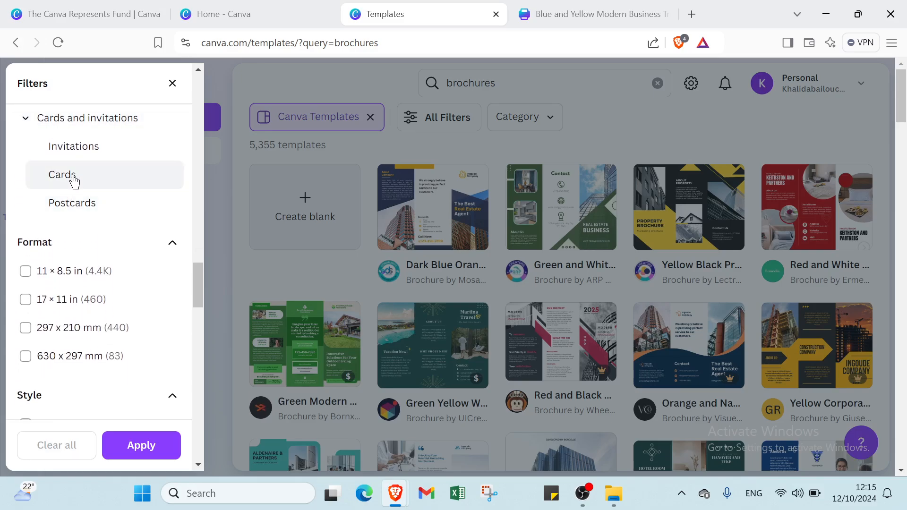
scroll(75, 210, down, 1)
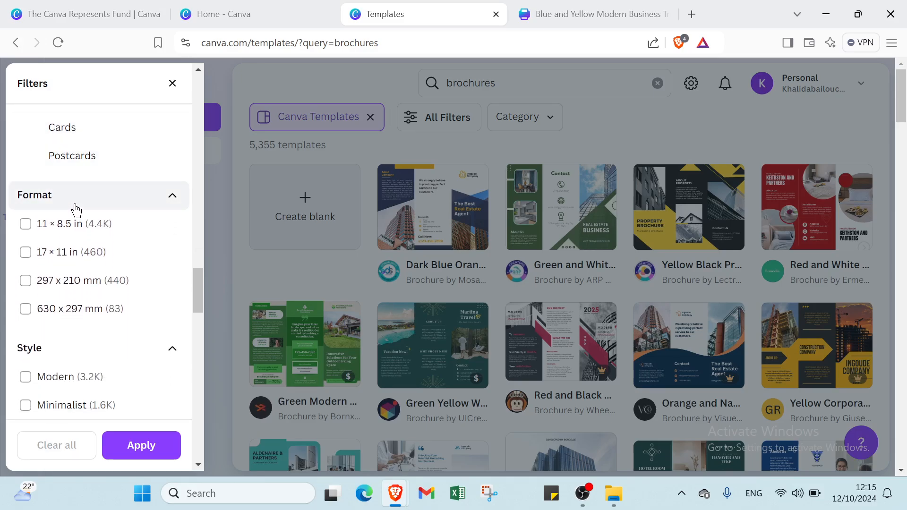
Collapse the Format, Style, Language and Theme groups in the filters
scroll(76, 208, down, 2)
click(80, 187)
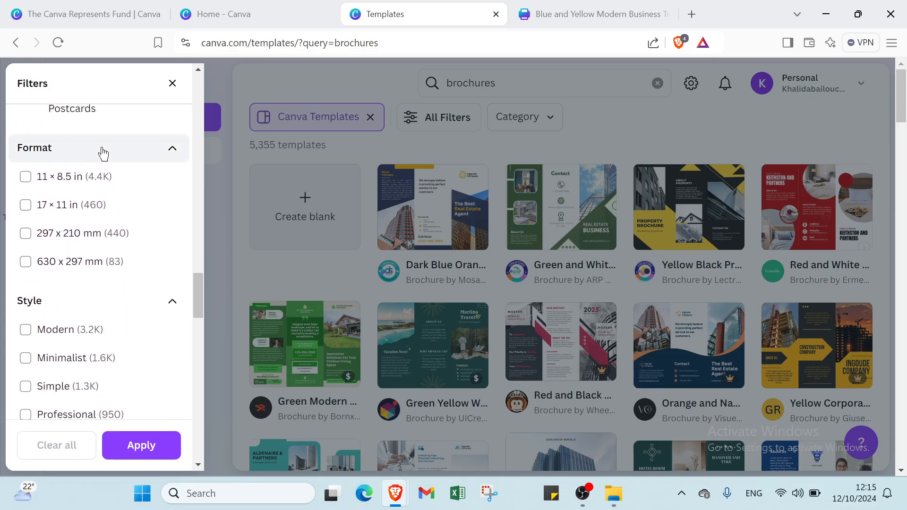
click(102, 152)
click(98, 176)
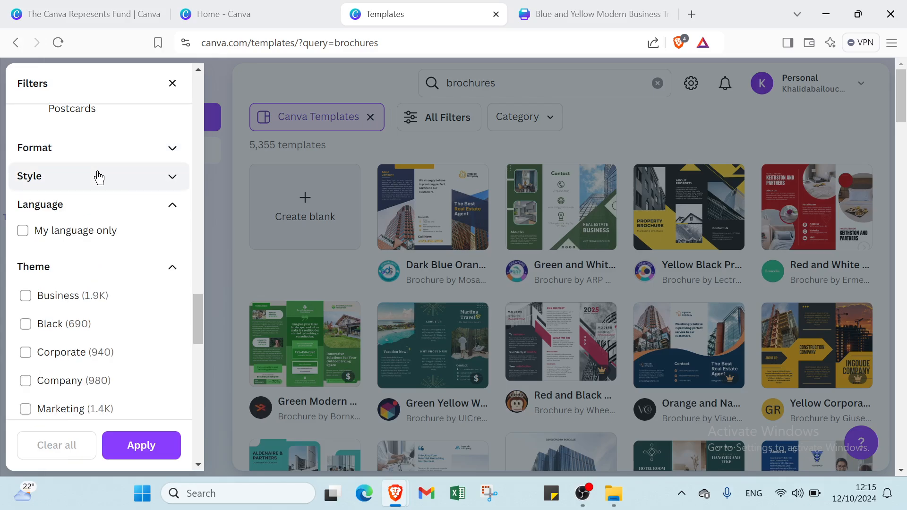
scroll(98, 163, down, 1)
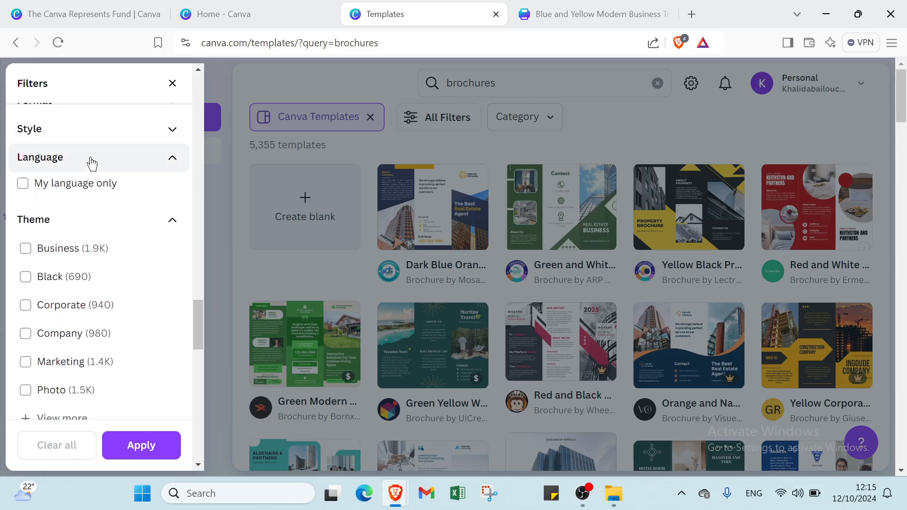
click(92, 164)
click(81, 195)
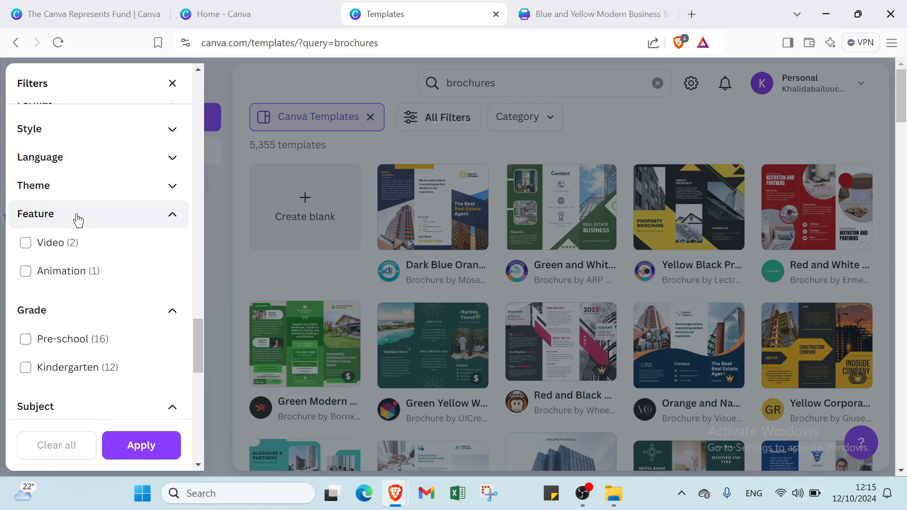
Collapse the Feature, Grade, Subject and Topic groups in the filters
click(77, 218)
click(61, 241)
click(50, 269)
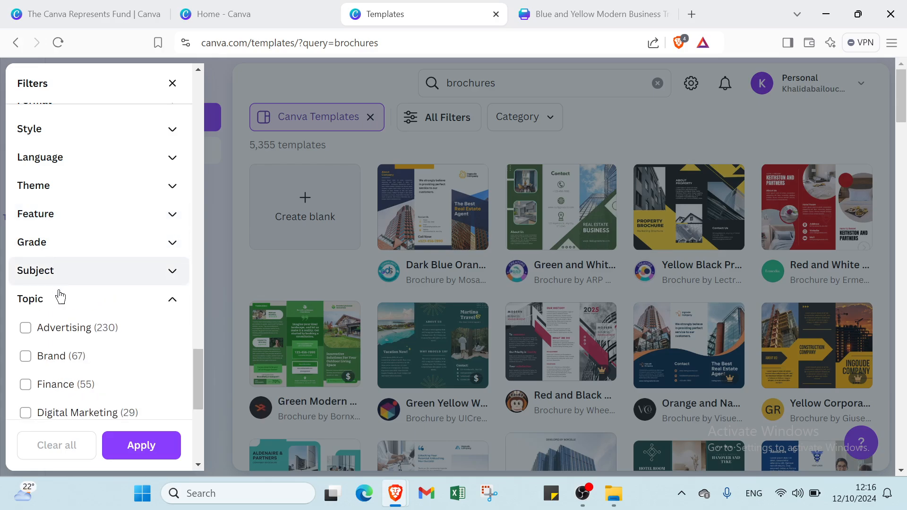
click(61, 307)
Choose the Free price option and close the filters without applying it
scroll(52, 331, down, 3)
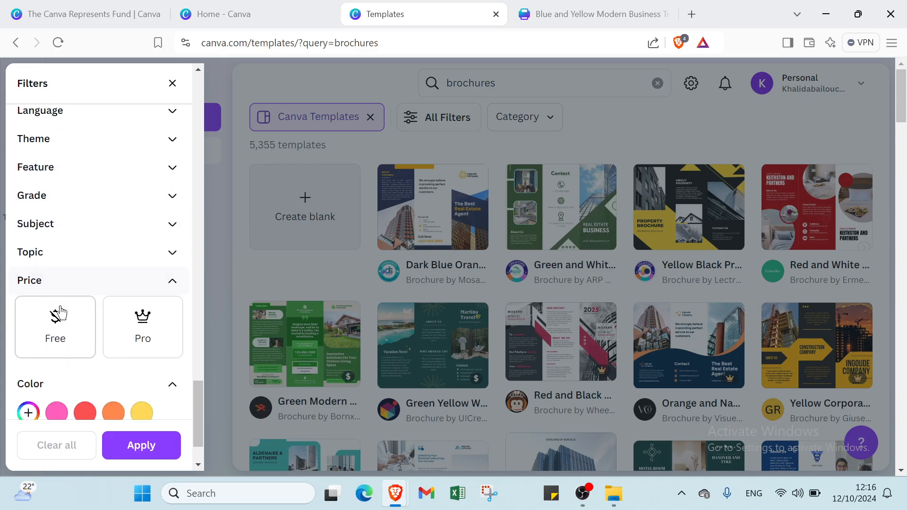
click(74, 255)
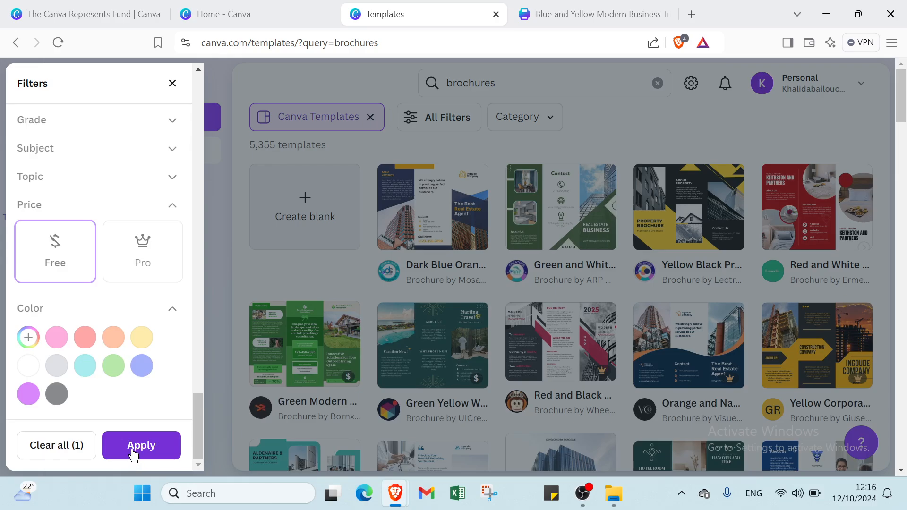
click(173, 83)
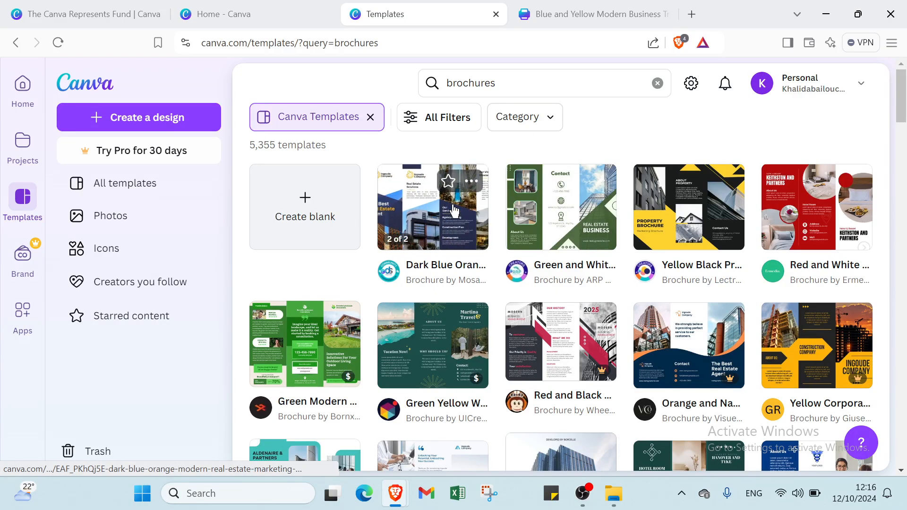
Preview the Dark Blue Orange Modern Real Estate Marketing Brochure template, close it, and switch to the open Blue and Yellow Modern Business Trifold design
click(484, 236)
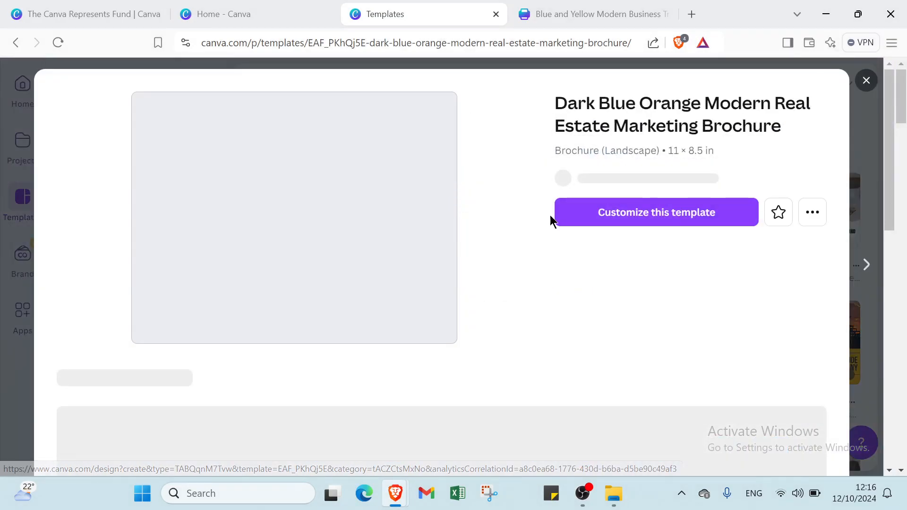
click(865, 81)
click(633, 16)
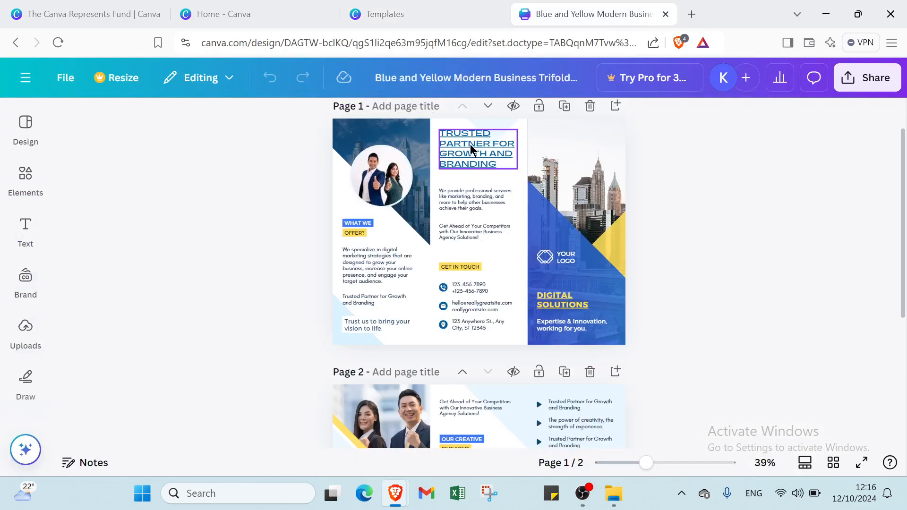
Review the panels, text and images on both pages of the trifold brochure
scroll(477, 204, up, 1)
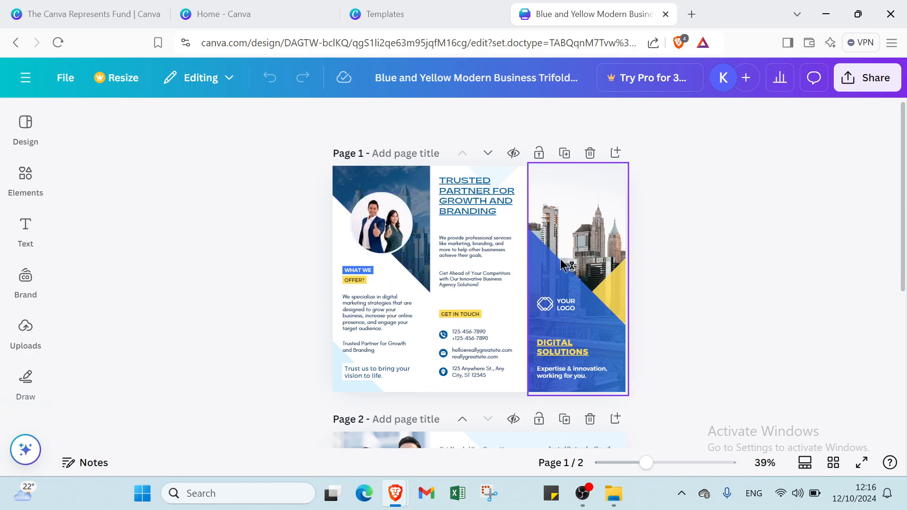
scroll(501, 273, down, 5)
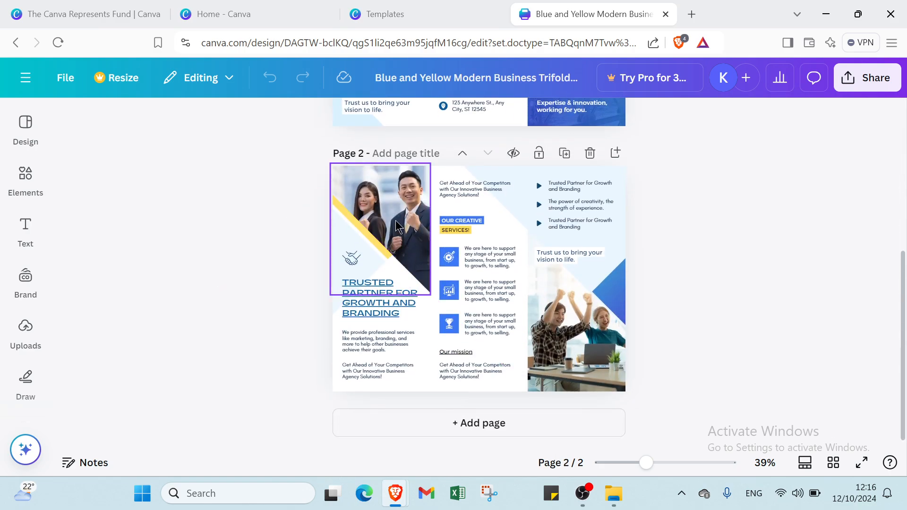
scroll(395, 225, up, 5)
scroll(472, 340, down, 3)
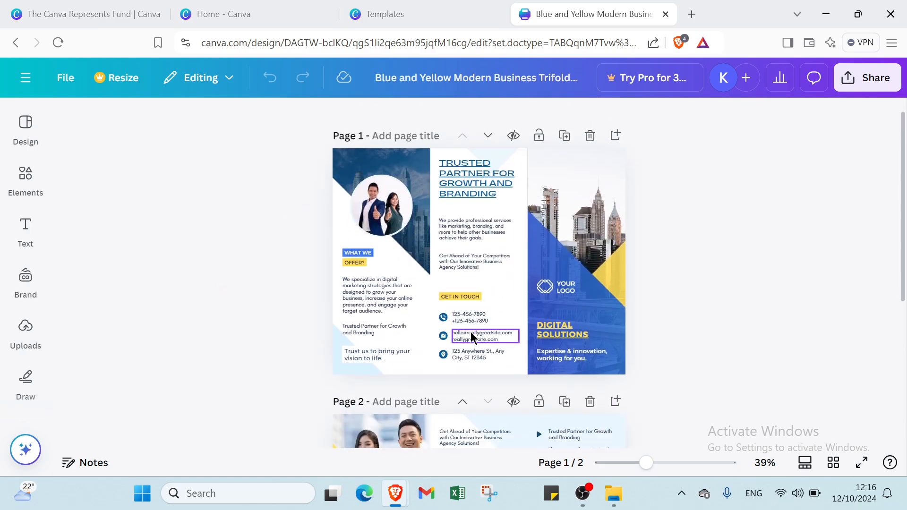
scroll(432, 323, down, 3)
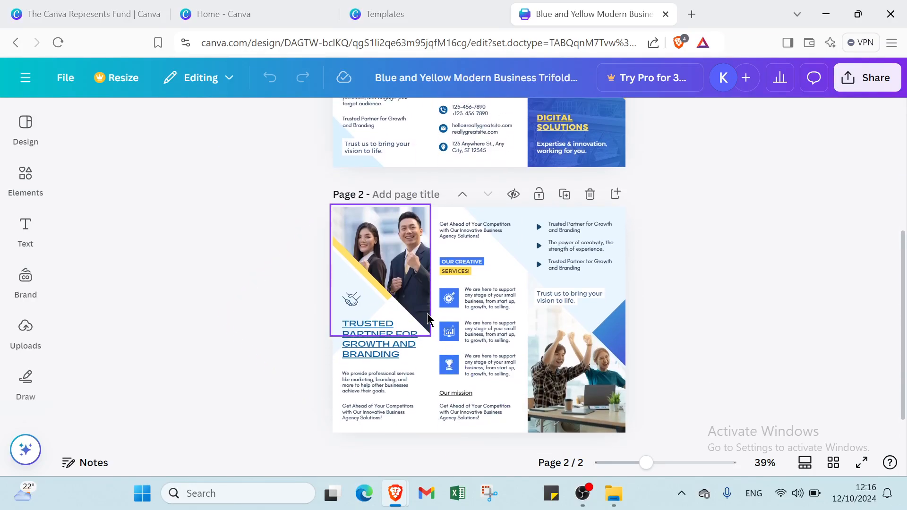
scroll(427, 313, up, 6)
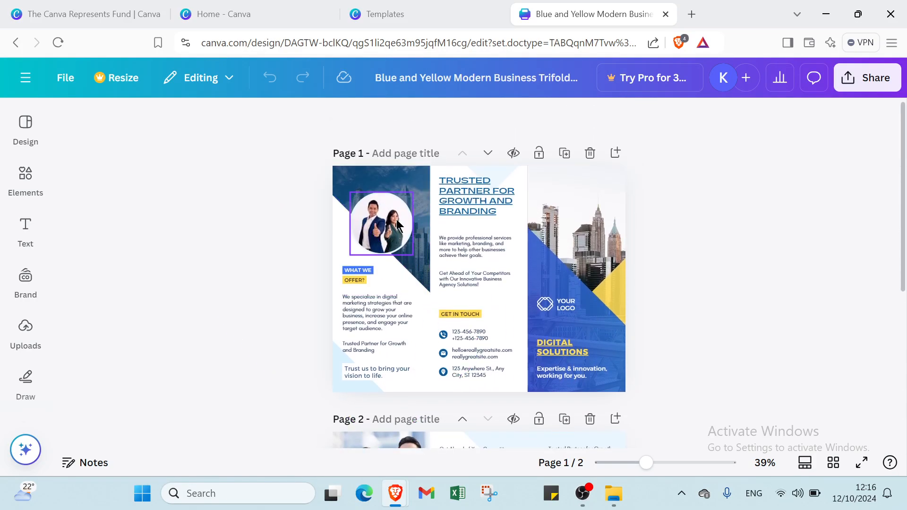
Try several document colors on the image behind the round photo on page 1, and settle on a black fill
click(397, 185)
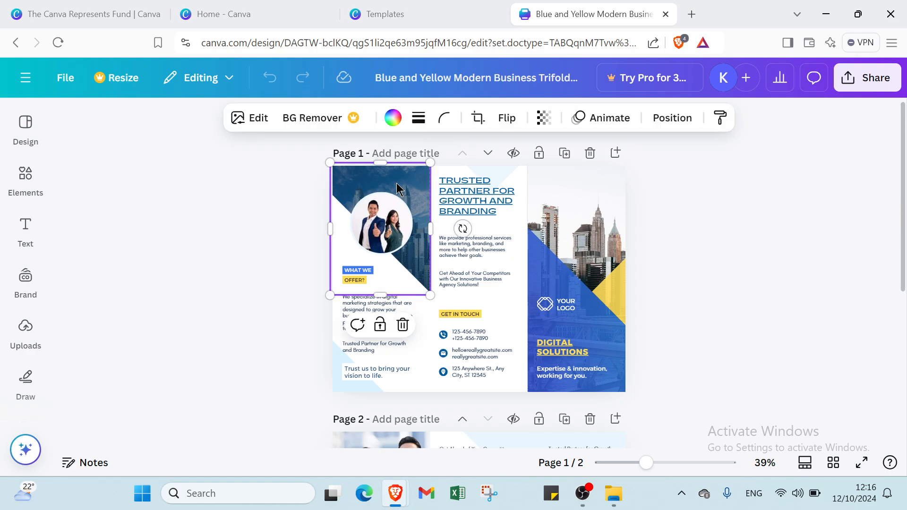
click(393, 117)
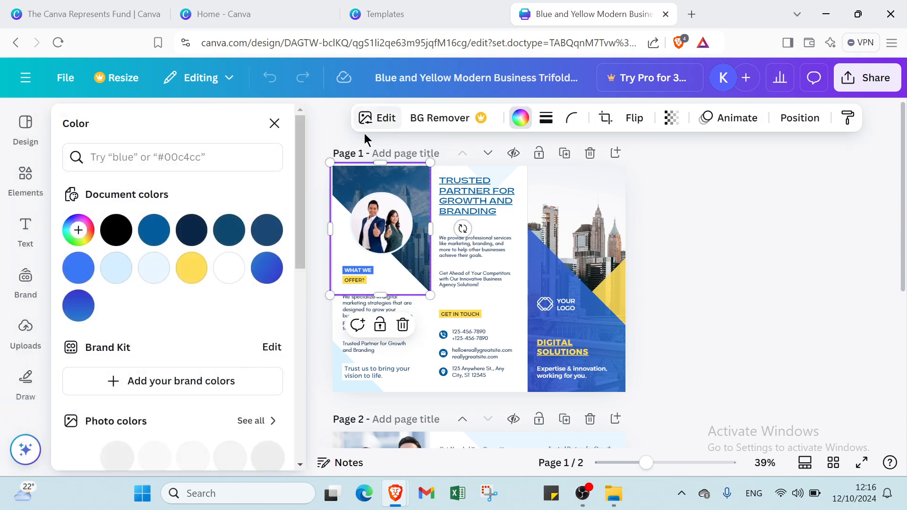
click(236, 271)
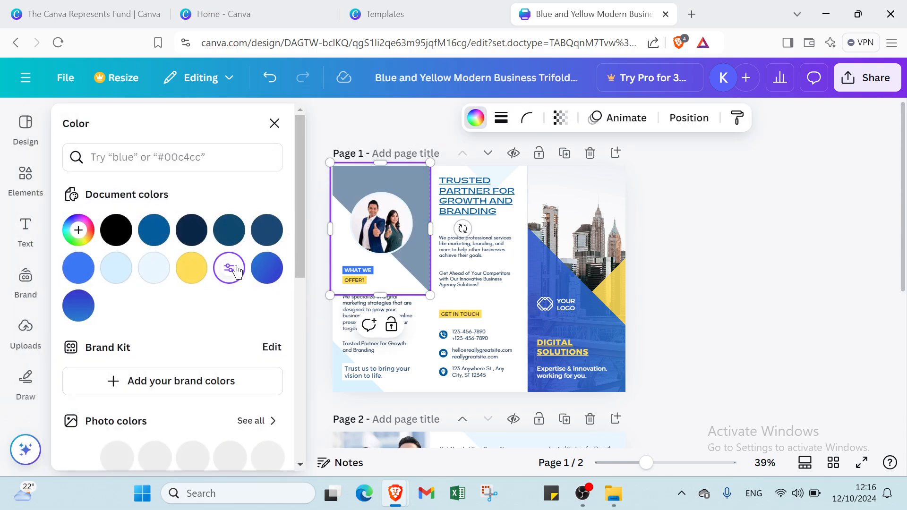
click(264, 270)
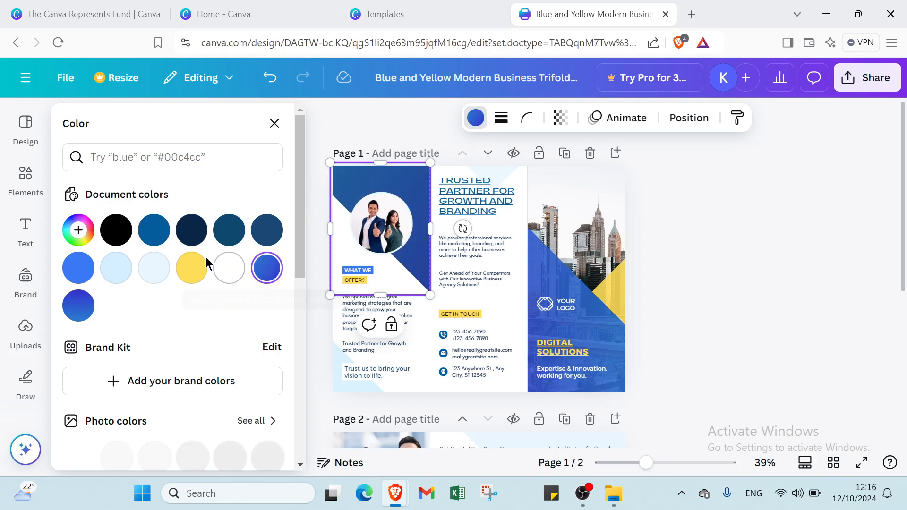
click(165, 273)
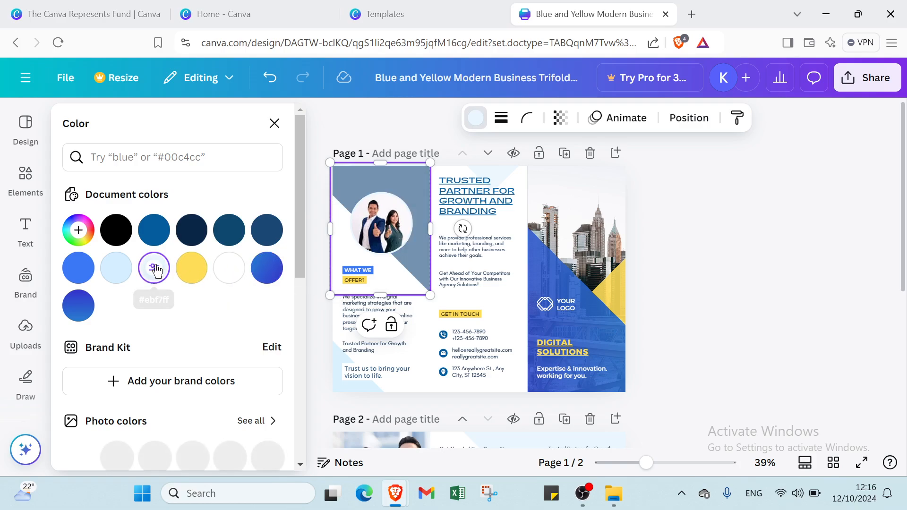
click(115, 268)
click(77, 266)
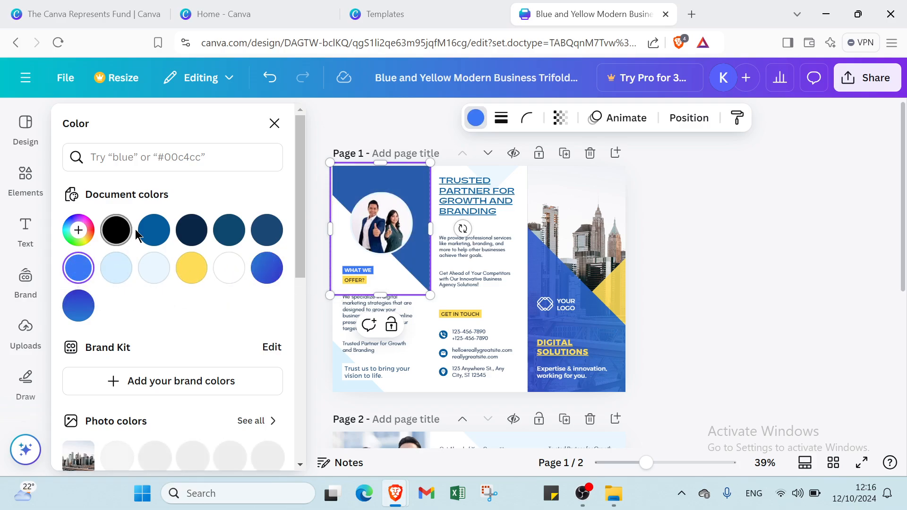
click(118, 236)
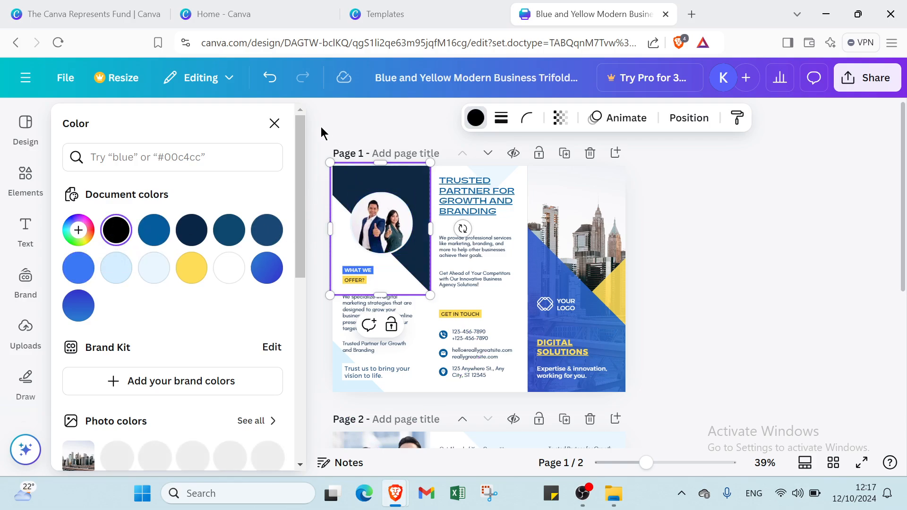
click(274, 123)
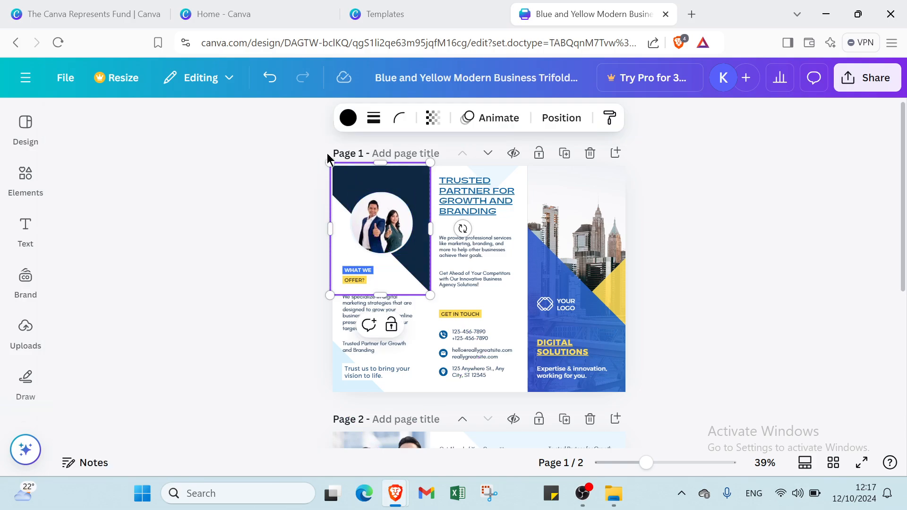
Recolor the light blue diagonal shape in the lower corner of page 1's first panel to black
click(361, 383)
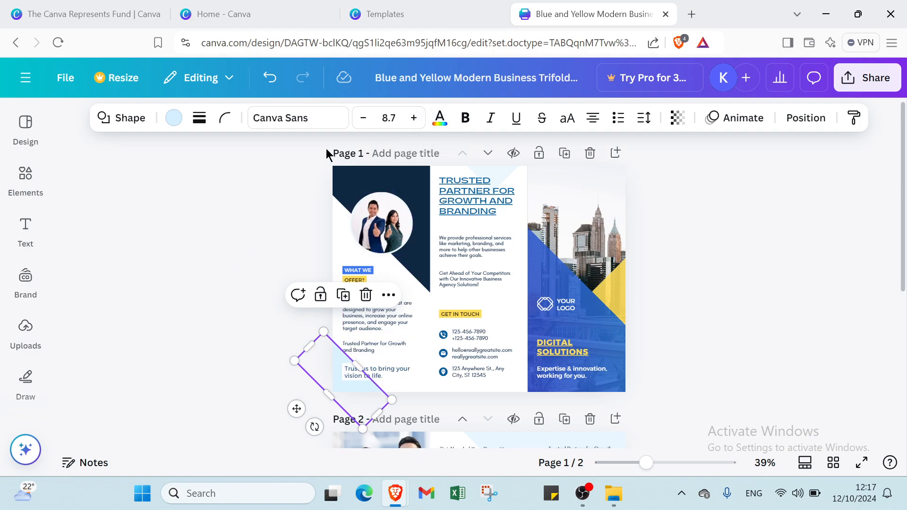
click(174, 118)
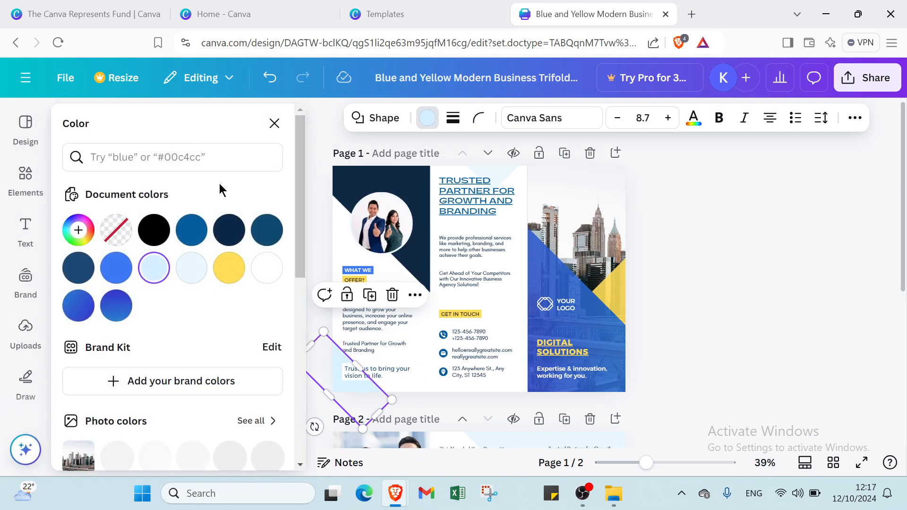
click(152, 231)
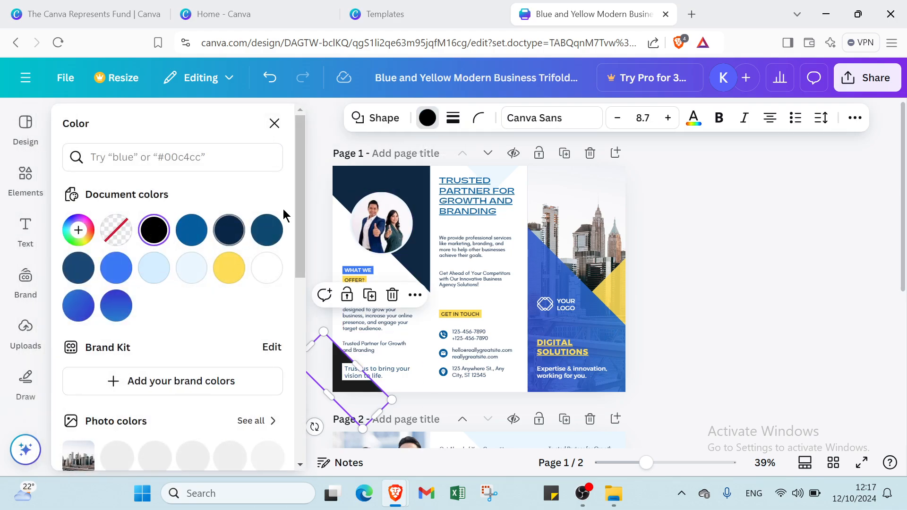
click(309, 208)
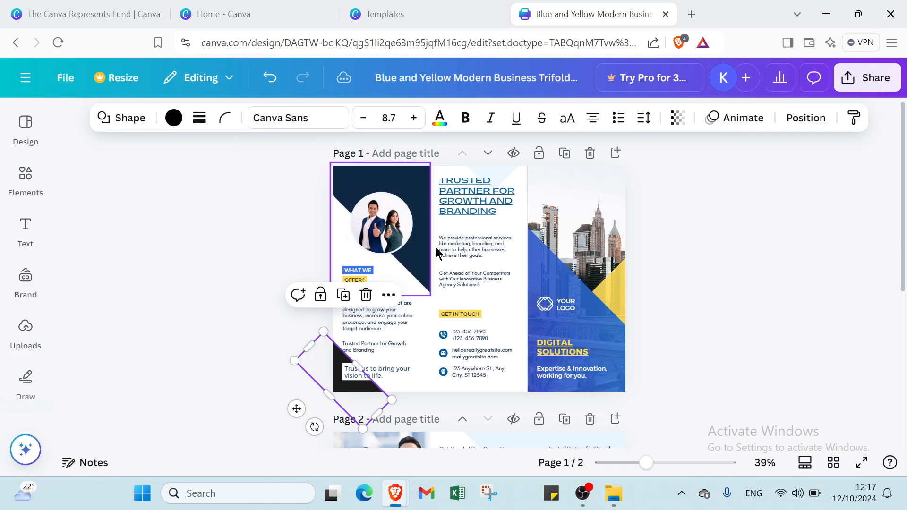
Recolor the phone icon in the Get in Touch section of page 1 to the dark navy document color
click(511, 219)
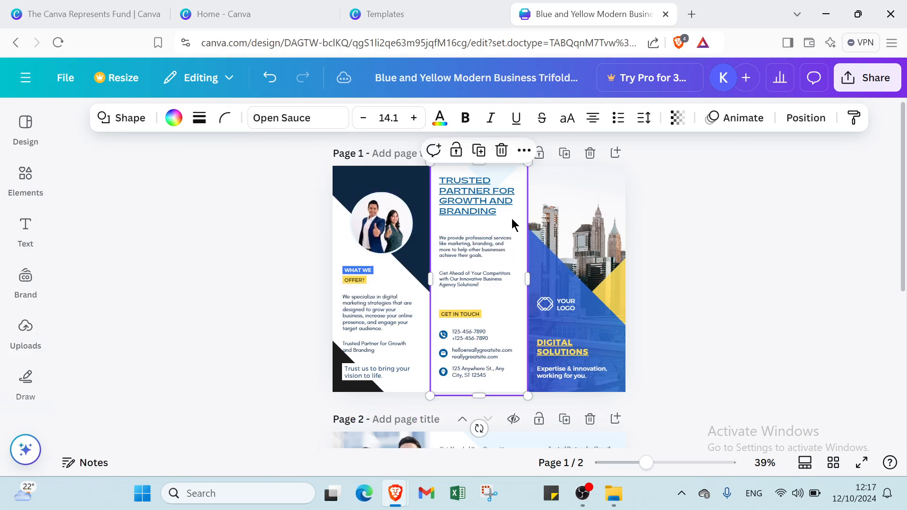
click(511, 218)
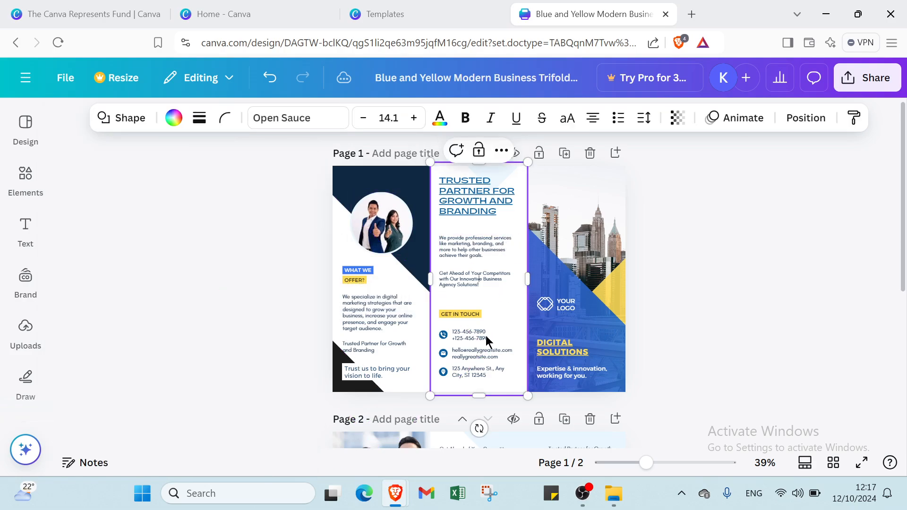
click(444, 334)
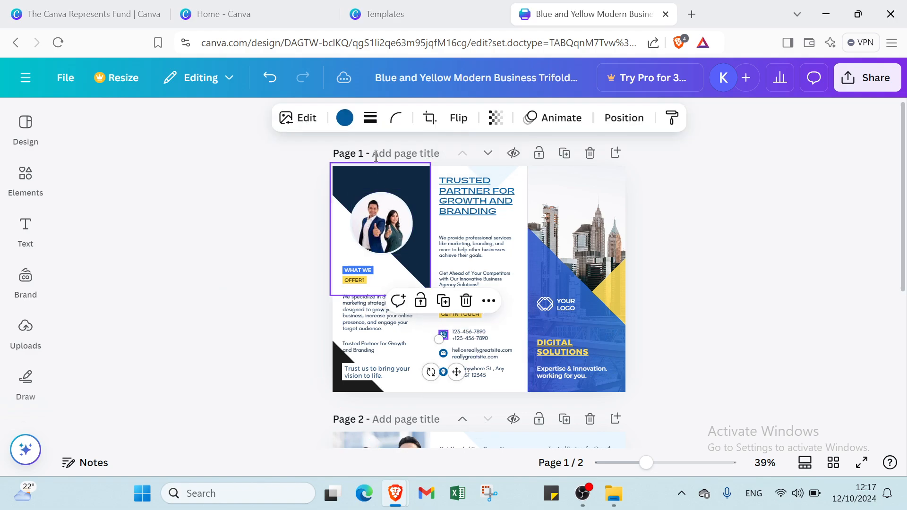
click(345, 118)
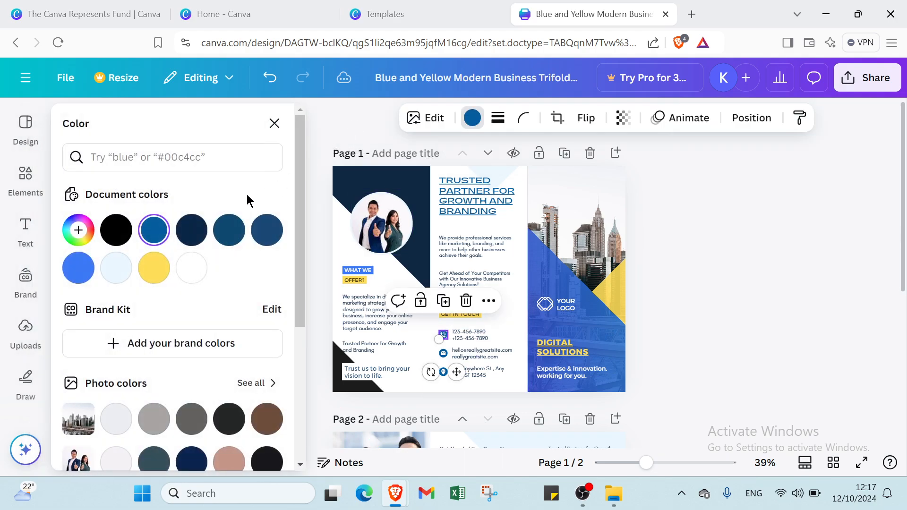
click(184, 227)
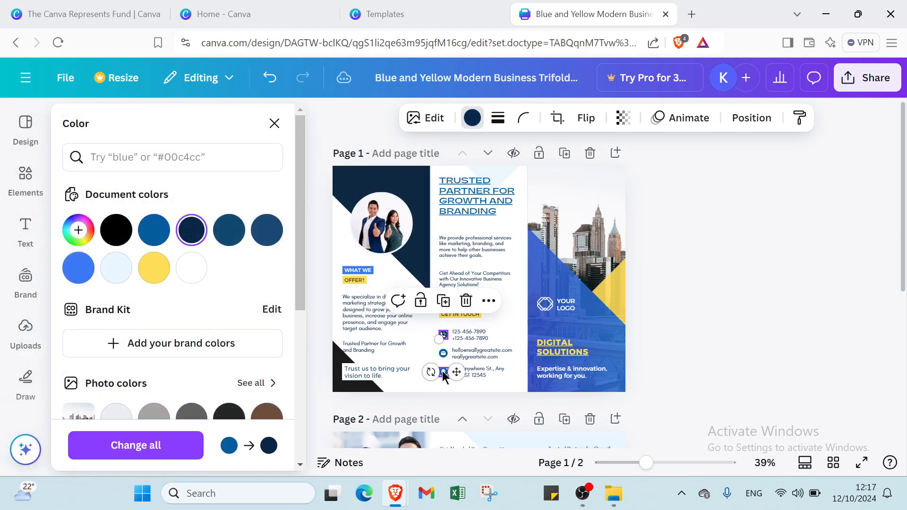
Recolor the email and location icons in the Get in Touch section of page 1 to dark navy #0a2647
click(444, 355)
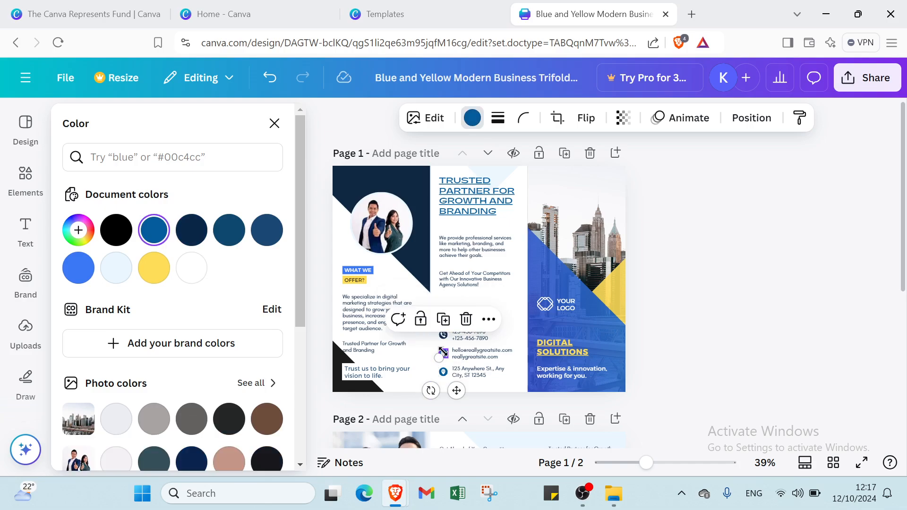
click(184, 236)
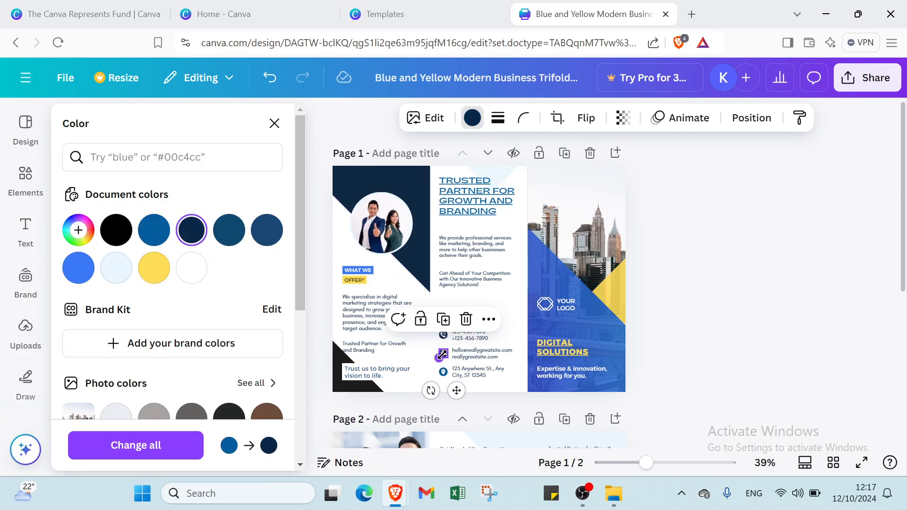
click(424, 352)
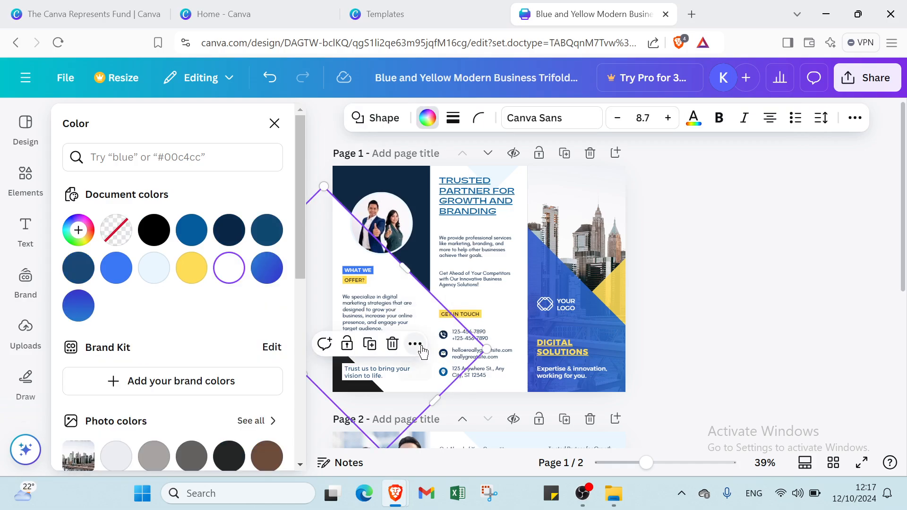
click(443, 374)
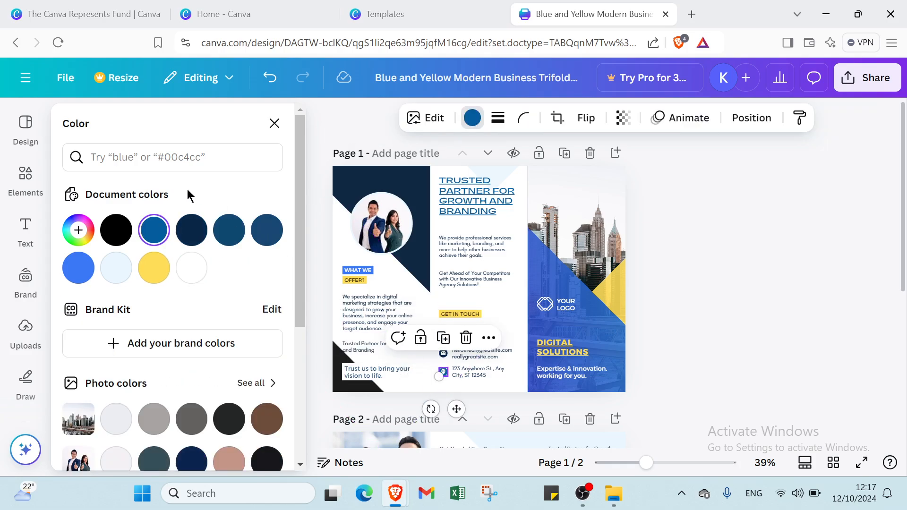
click(188, 238)
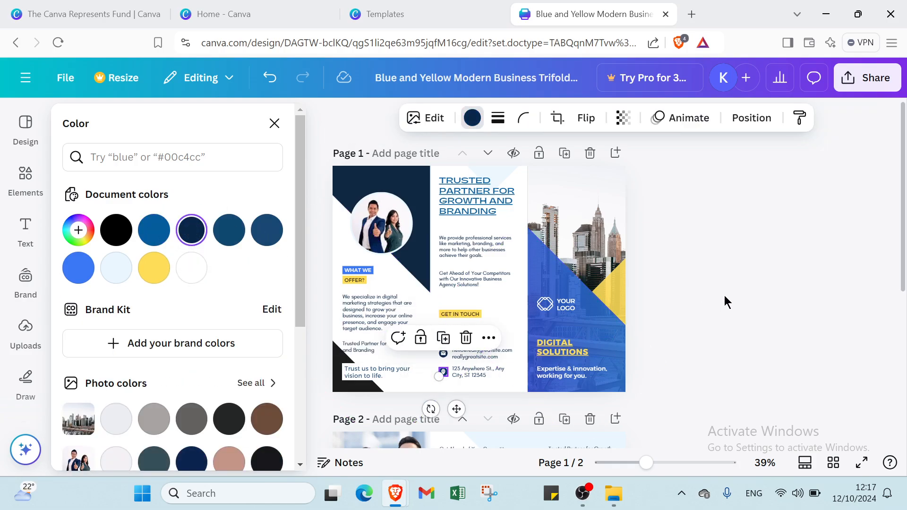
click(643, 269)
Change the text color of the "Trusted Partner for Growth and Branding" heading on page 1 to dark navy #0a2647
click(454, 188)
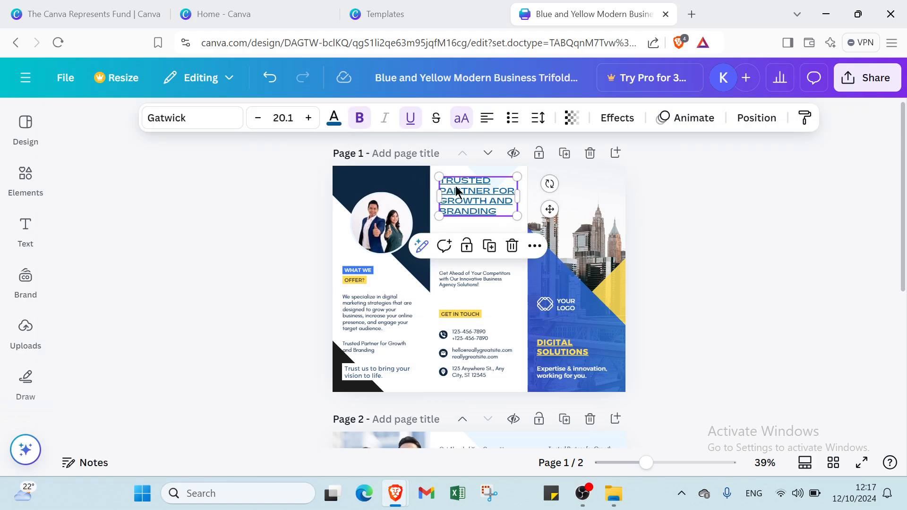
click(455, 189)
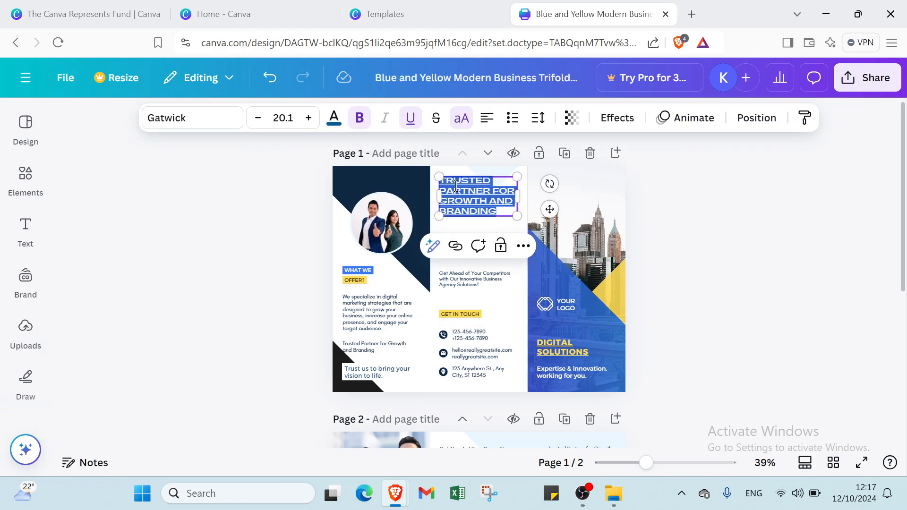
click(334, 117)
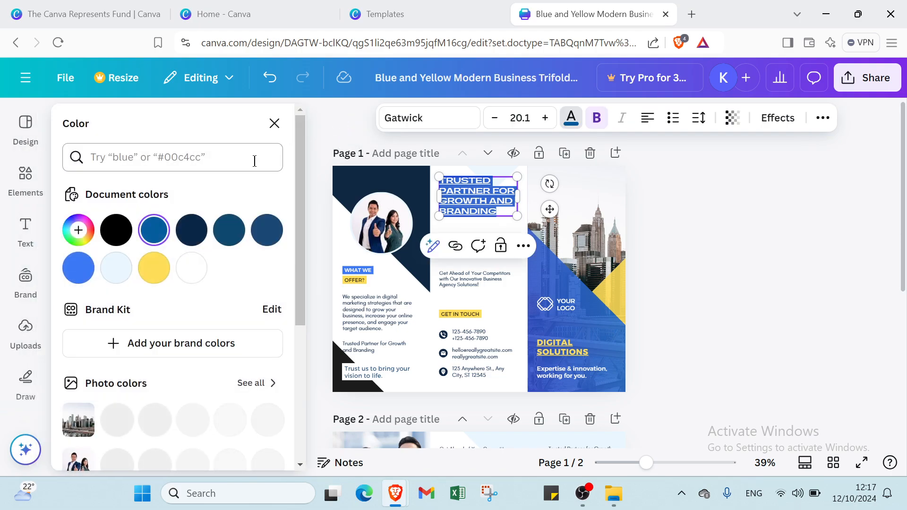
click(200, 232)
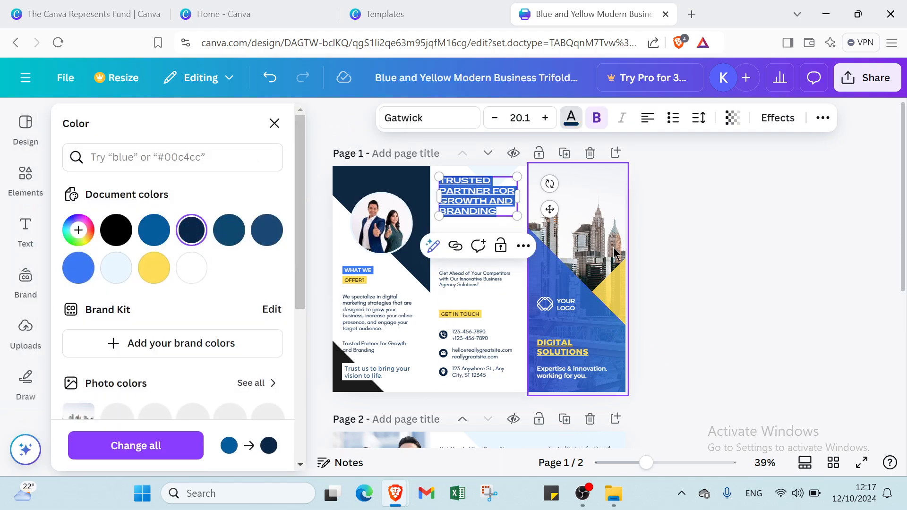
click(274, 123)
click(749, 245)
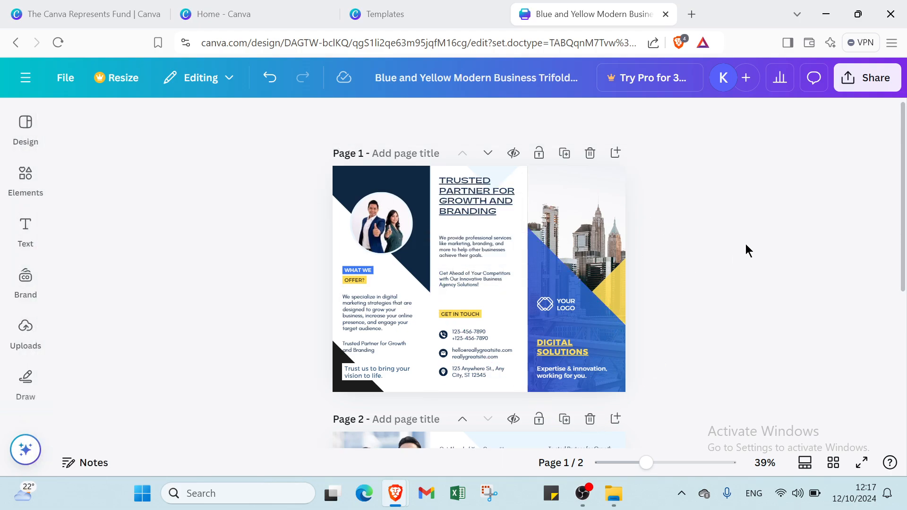
Remove the underline from the "Trusted Partner for Growth and Branding" heading on page 1
click(456, 201)
double_click(452, 189)
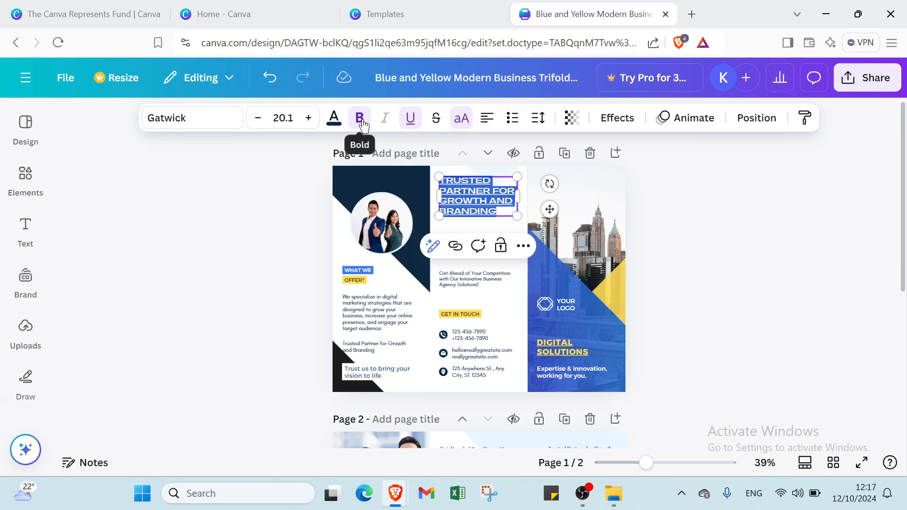
click(415, 127)
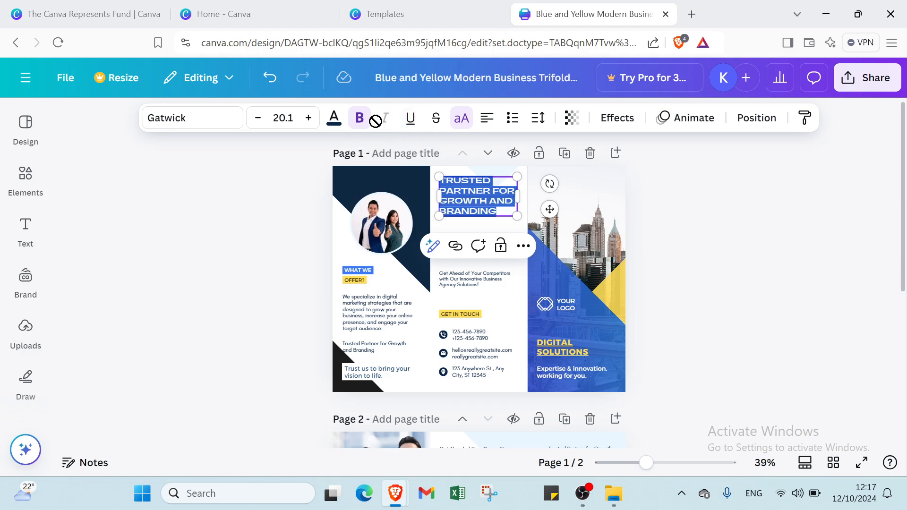
click(696, 246)
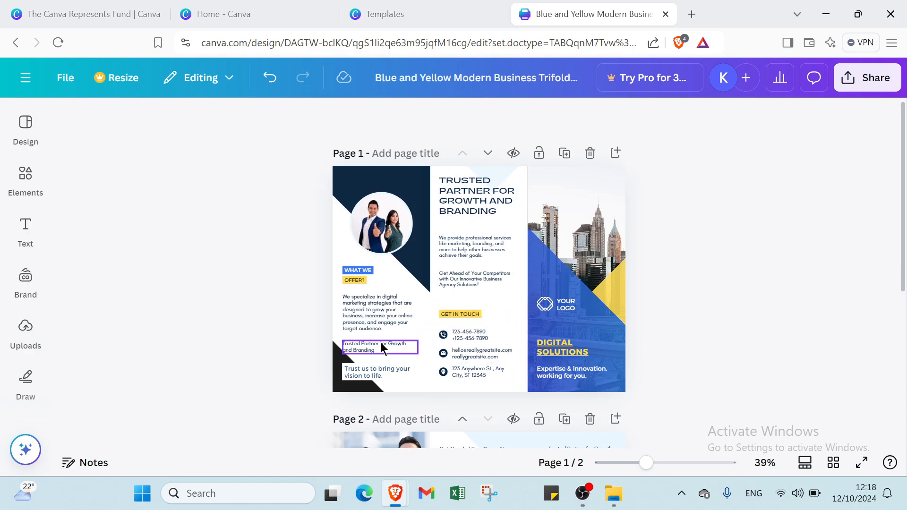
Try white as the text color of the "WHAT WE" label in page 1's first panel
click(357, 271)
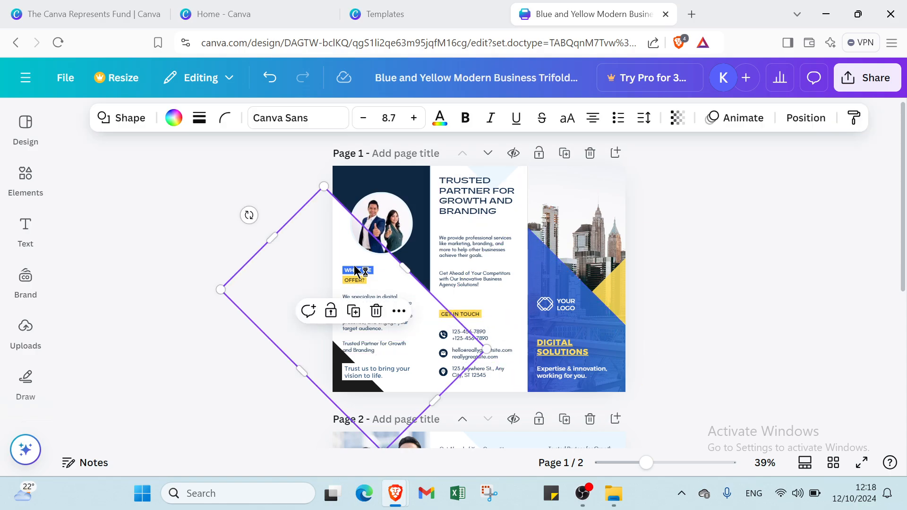
click(359, 273)
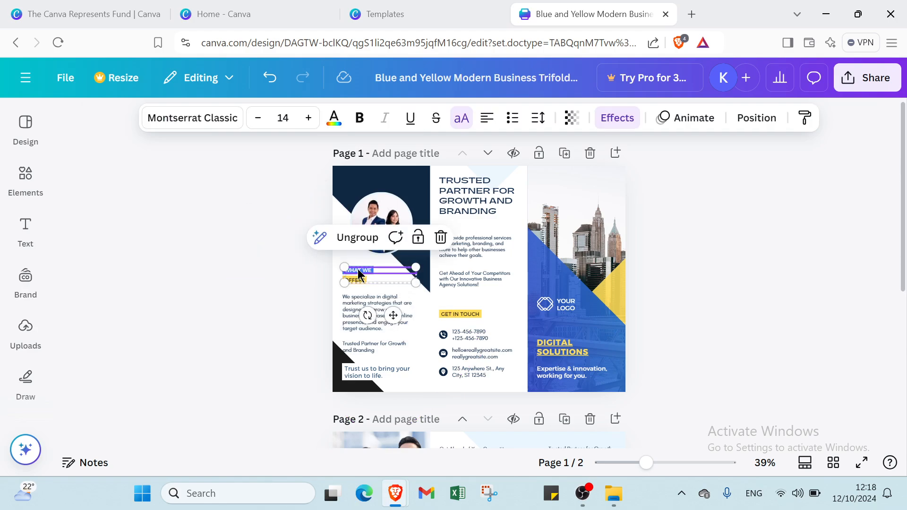
click(334, 119)
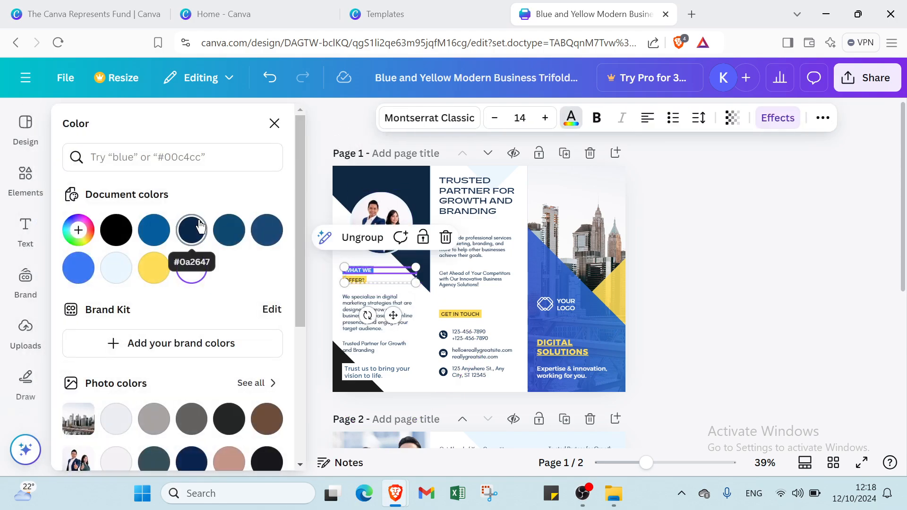
click(206, 272)
click(274, 182)
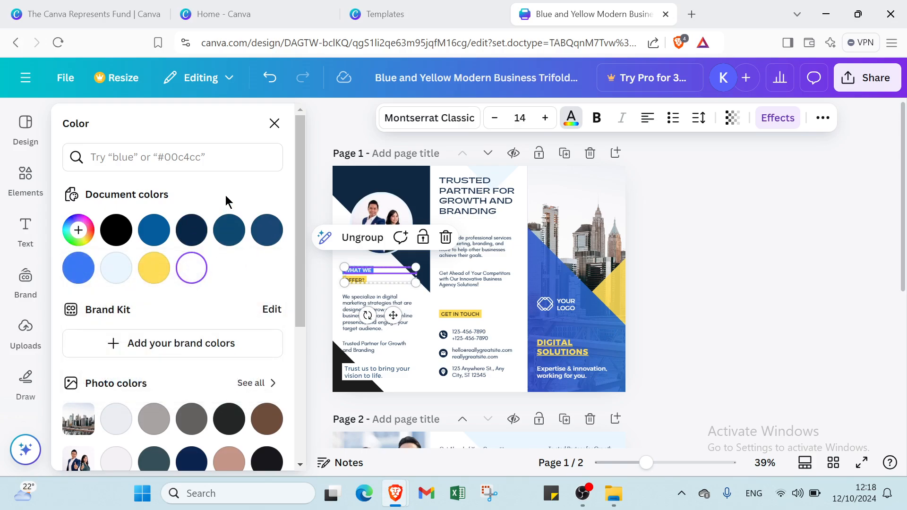
click(724, 321)
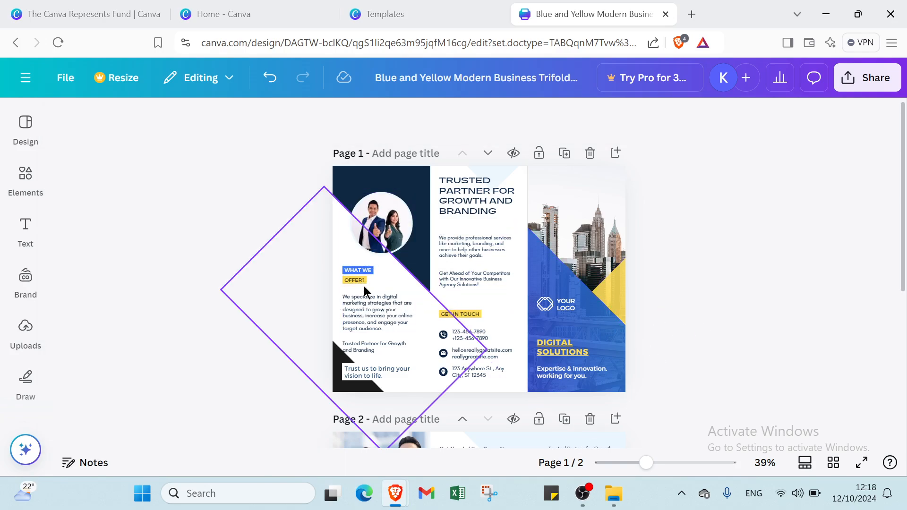
Recolor the blue diagonal overlay on page 1's cover panel to white #ffffff
click(568, 321)
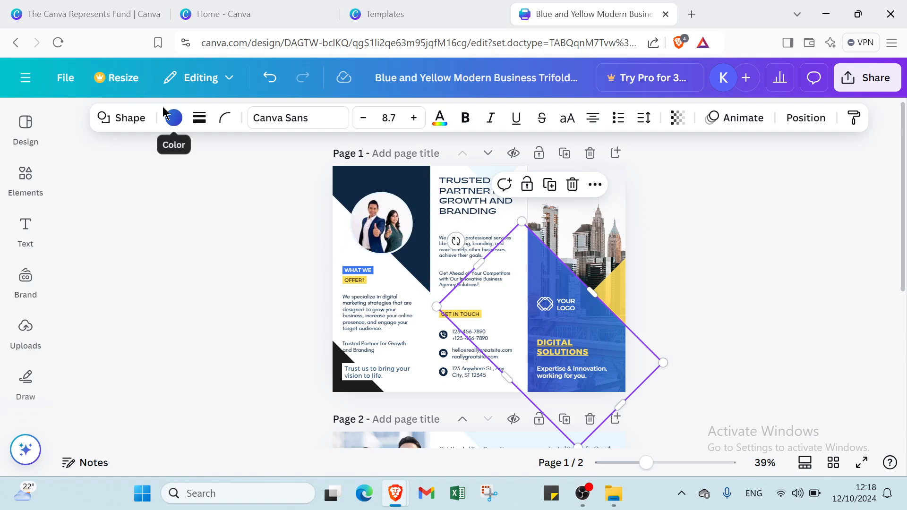
click(173, 118)
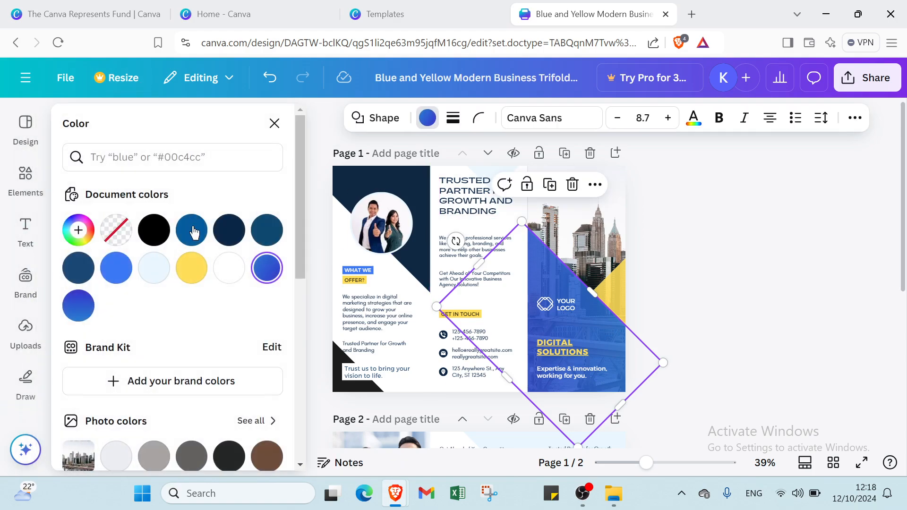
click(237, 280)
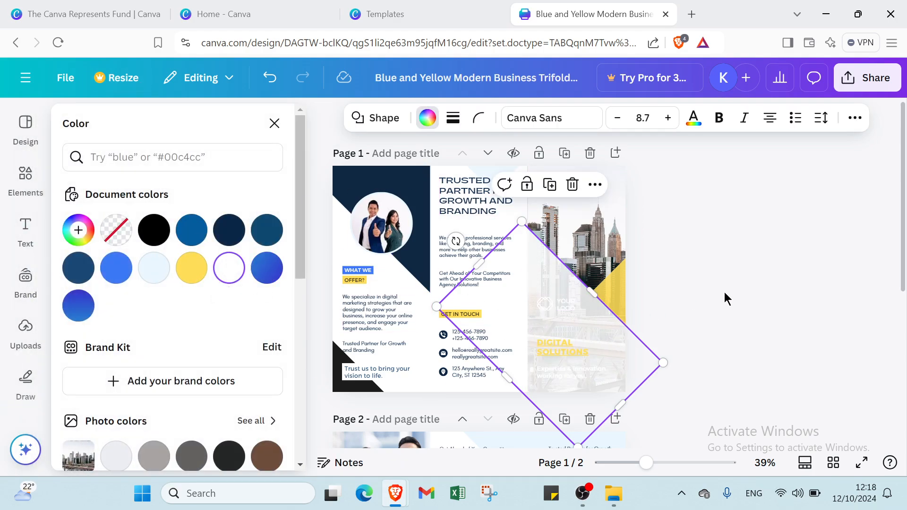
click(737, 290)
click(737, 290)
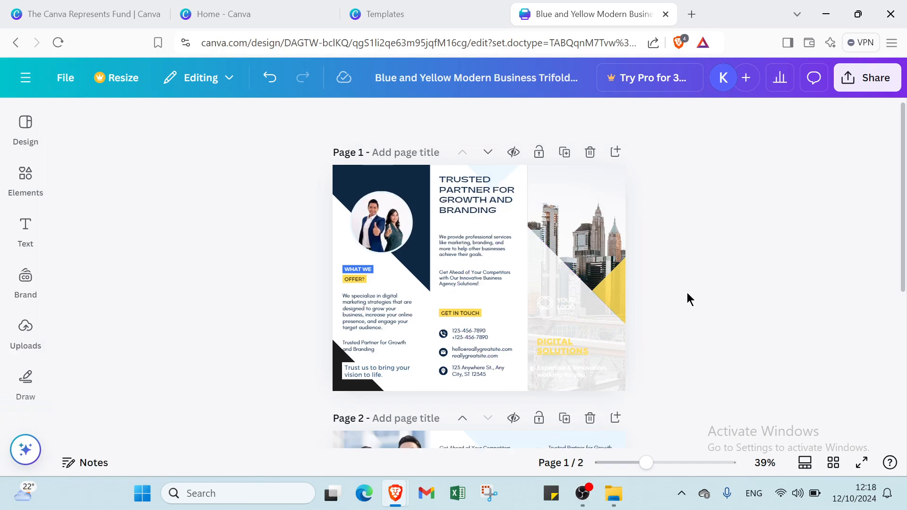
Recolor the yellow diagonal shape at the edge of page 1's cover panel to black
scroll(687, 293, down, 3)
click(619, 151)
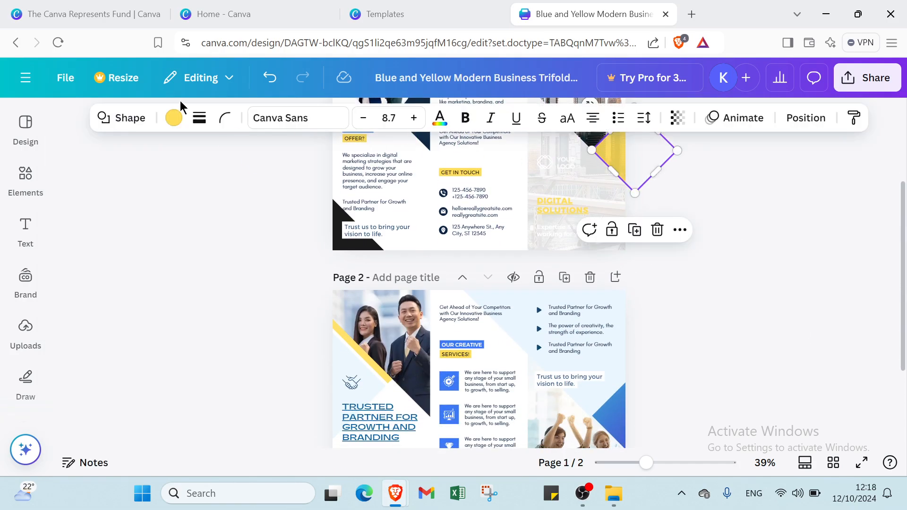
click(175, 118)
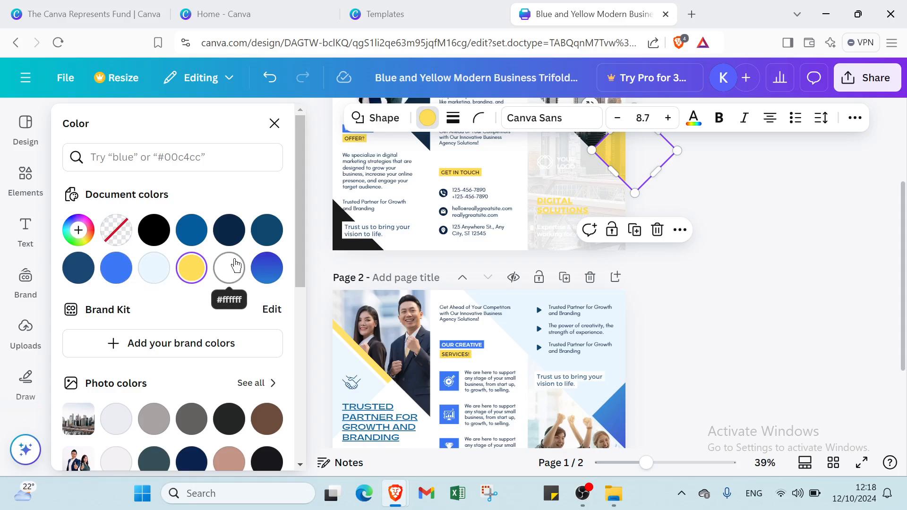
click(154, 230)
click(718, 257)
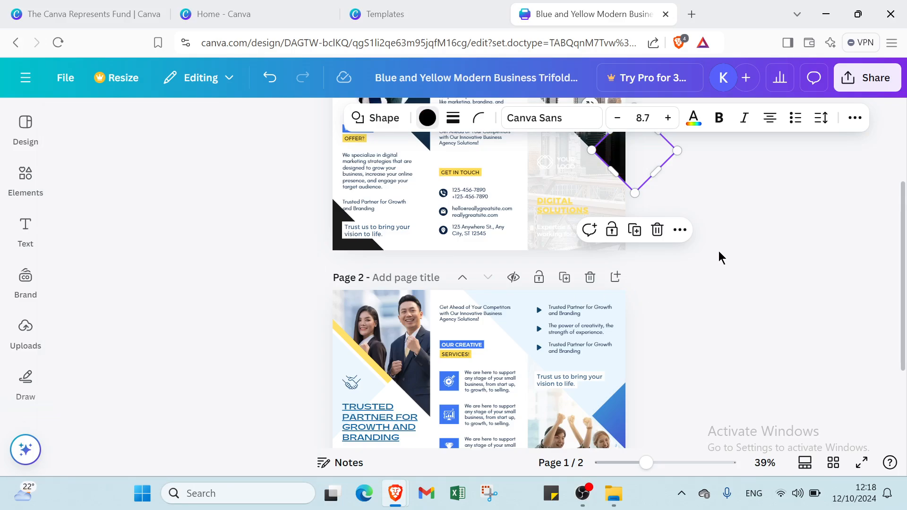
click(718, 252)
scroll(681, 271, up, 3)
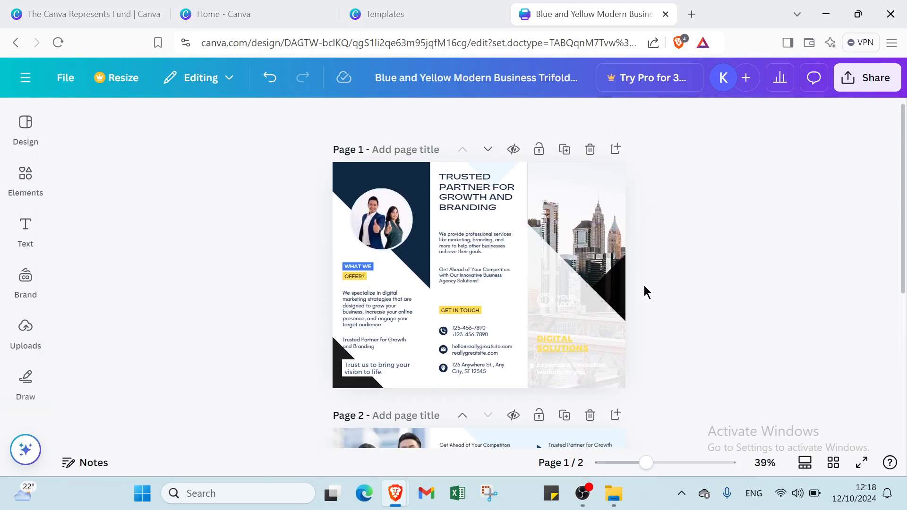
scroll(579, 265, down, 2)
scroll(533, 256, up, 2)
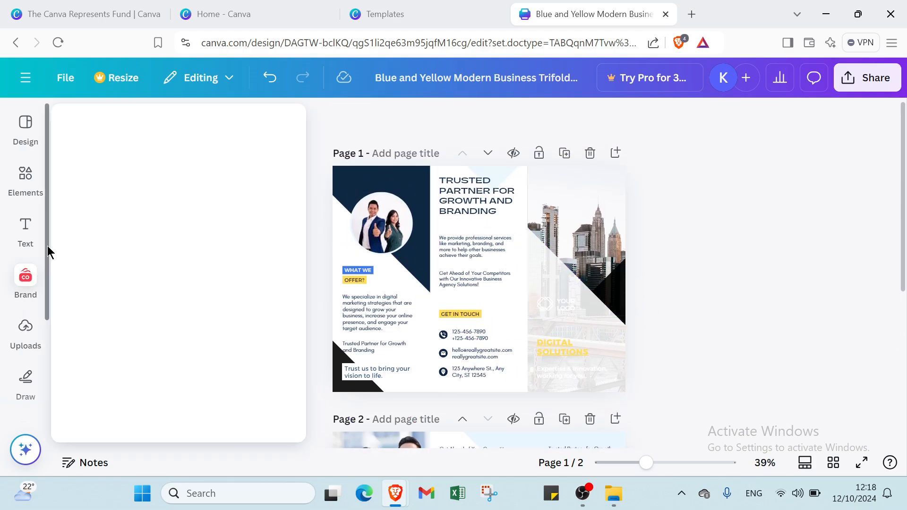
Search the elements library for "Email logo" and limit the results to graphics
click(34, 239)
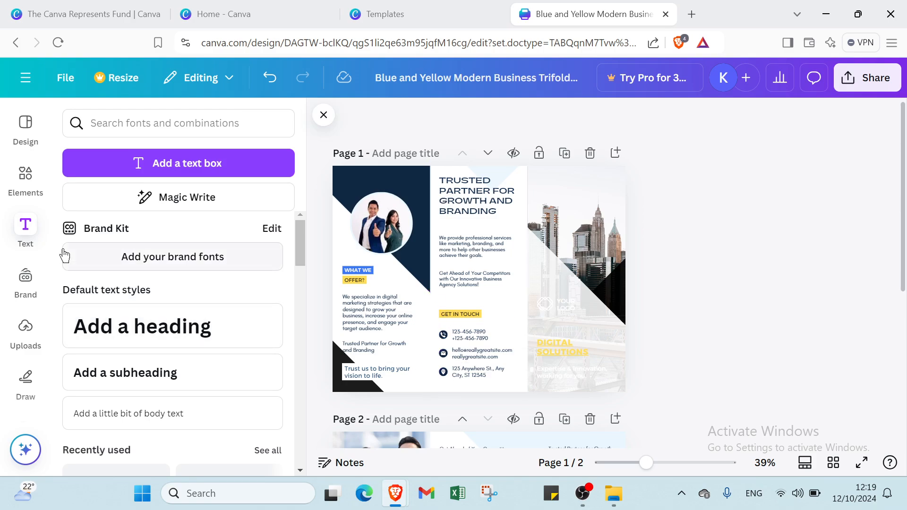
click(25, 179)
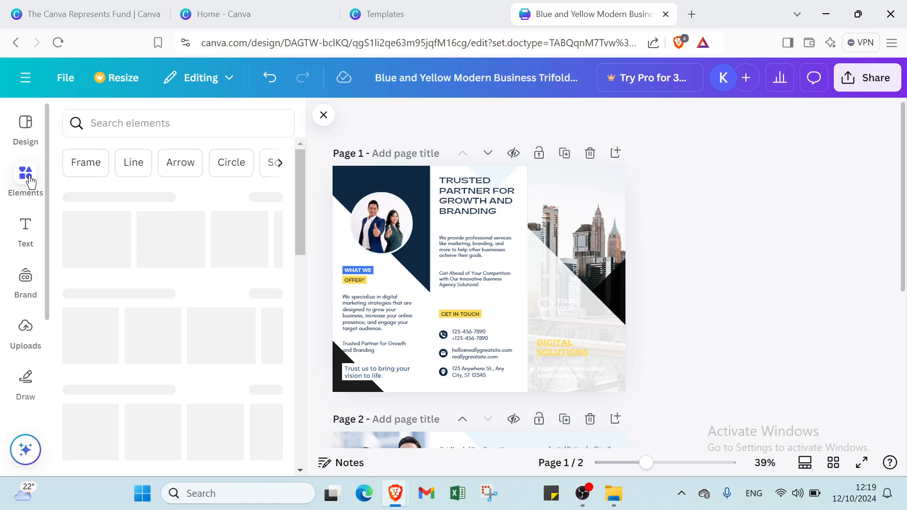
click(123, 133)
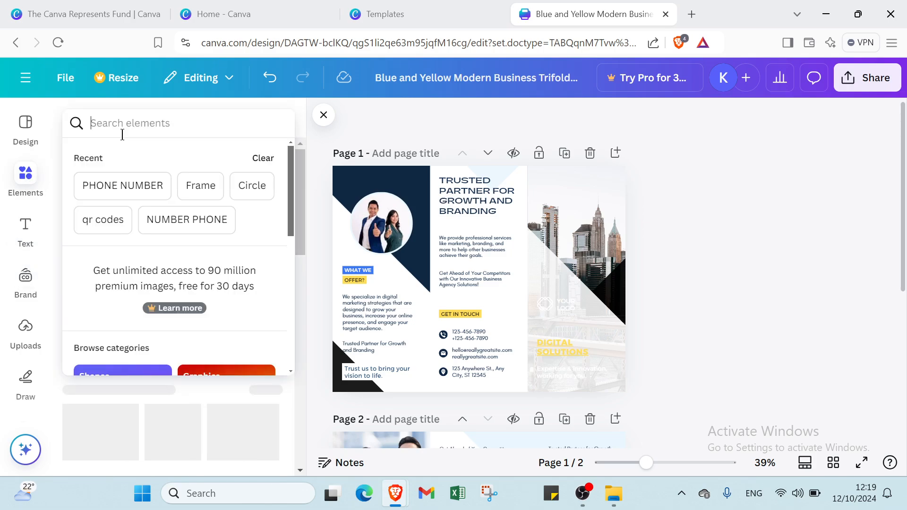
text(e)
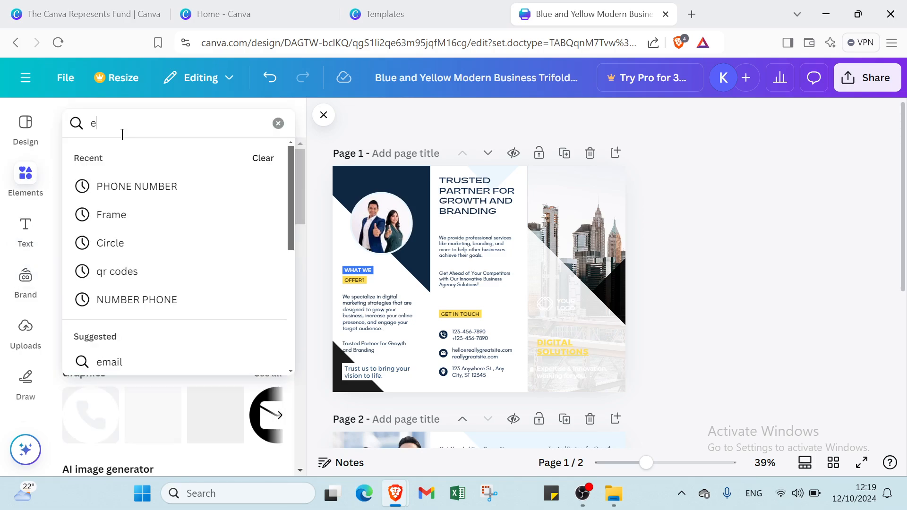
text(m)
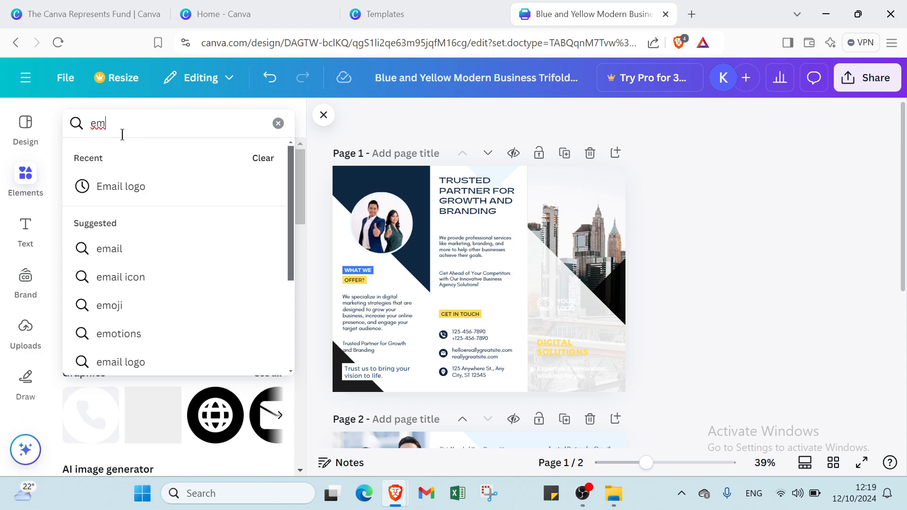
key(Return)
click(113, 133)
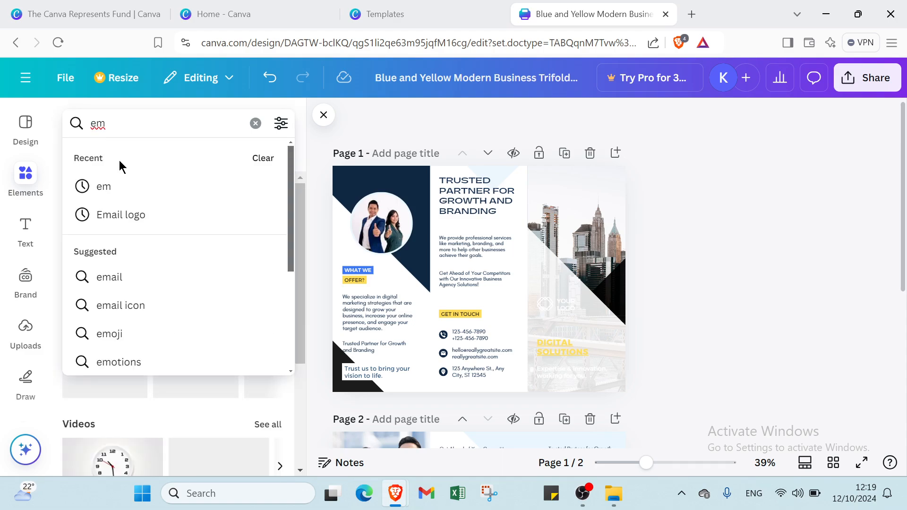
click(128, 216)
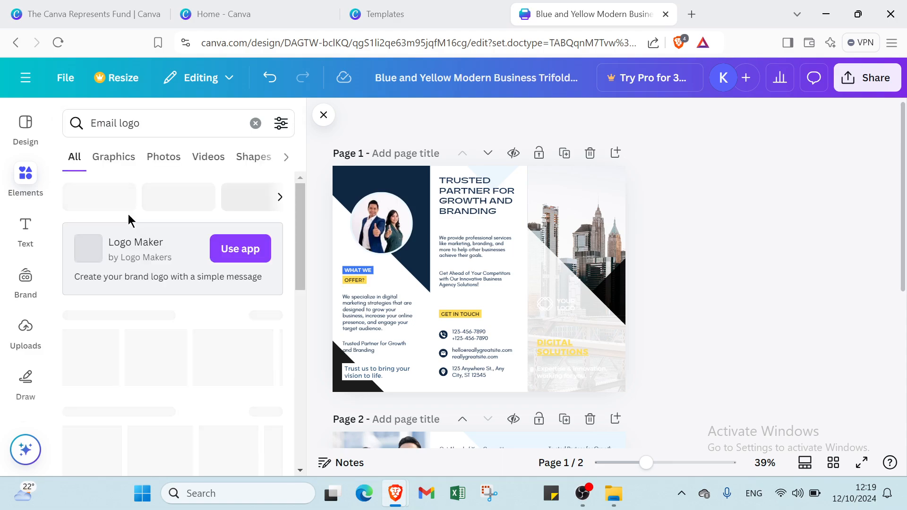
click(115, 158)
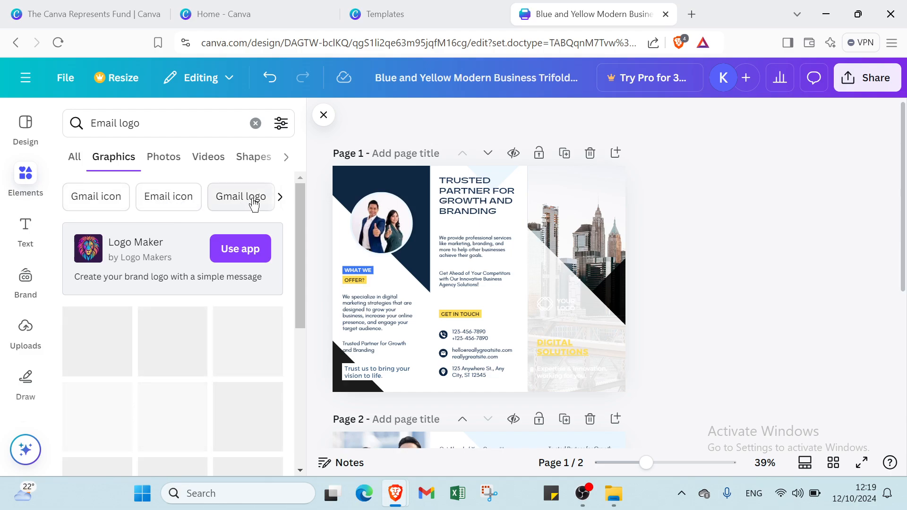
Add the solid black envelope graphic from the "Email logo" results to page 1 and shrink it to icon size
click(281, 198)
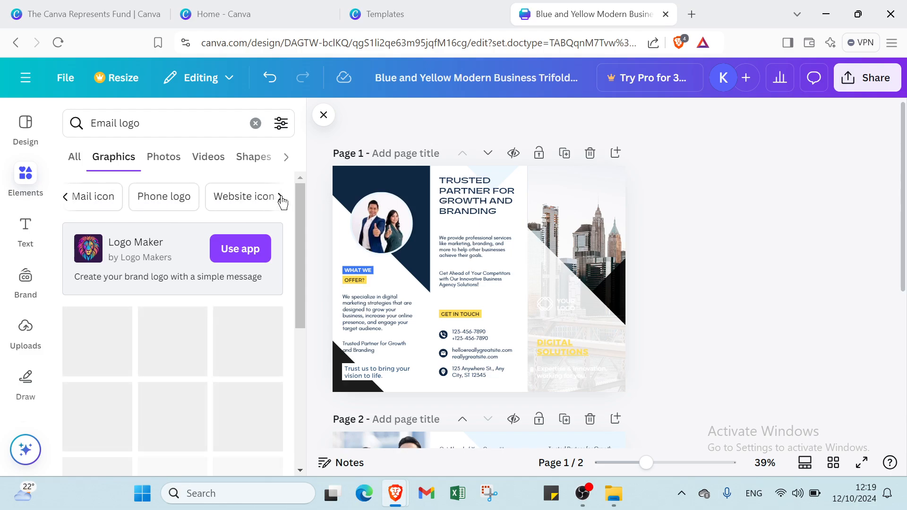
click(281, 198)
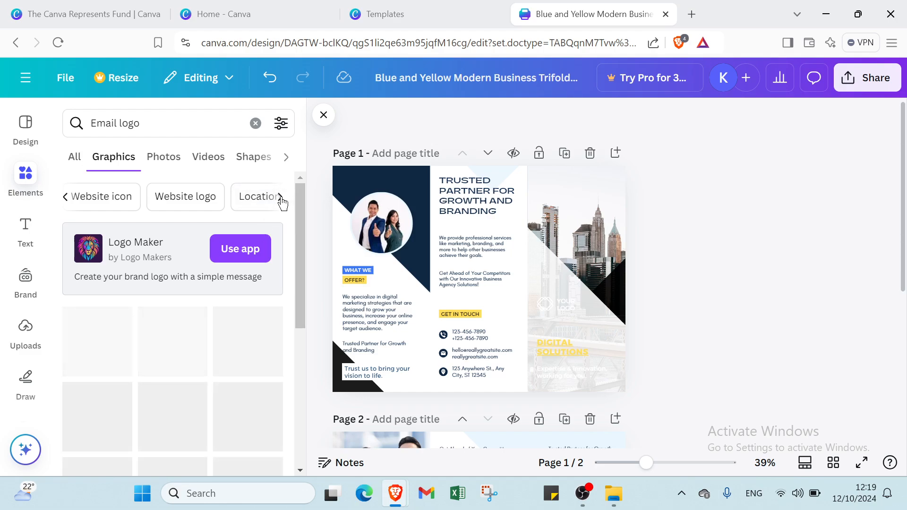
click(280, 197)
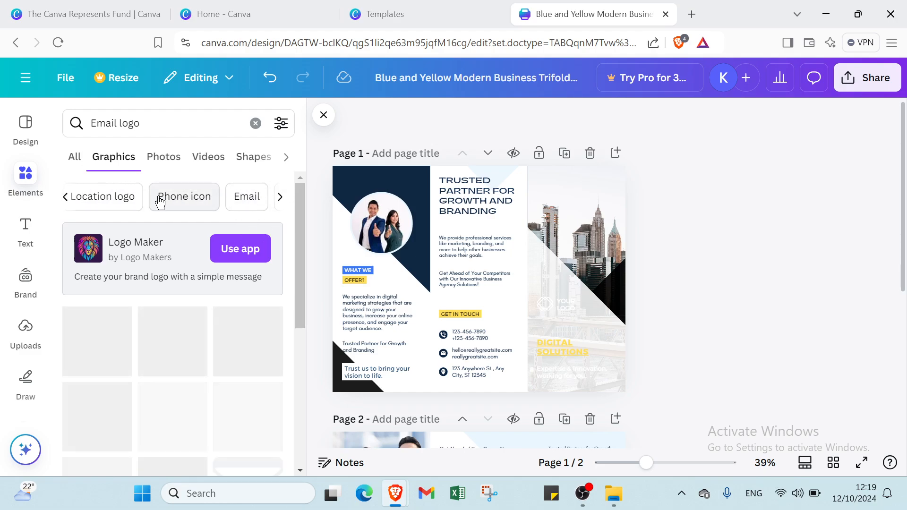
scroll(153, 323, down, 2)
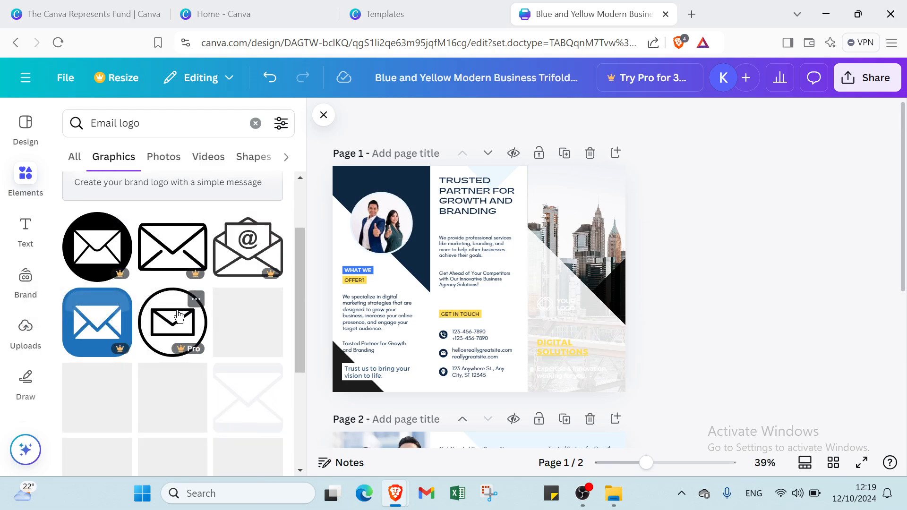
scroll(177, 321, down, 1)
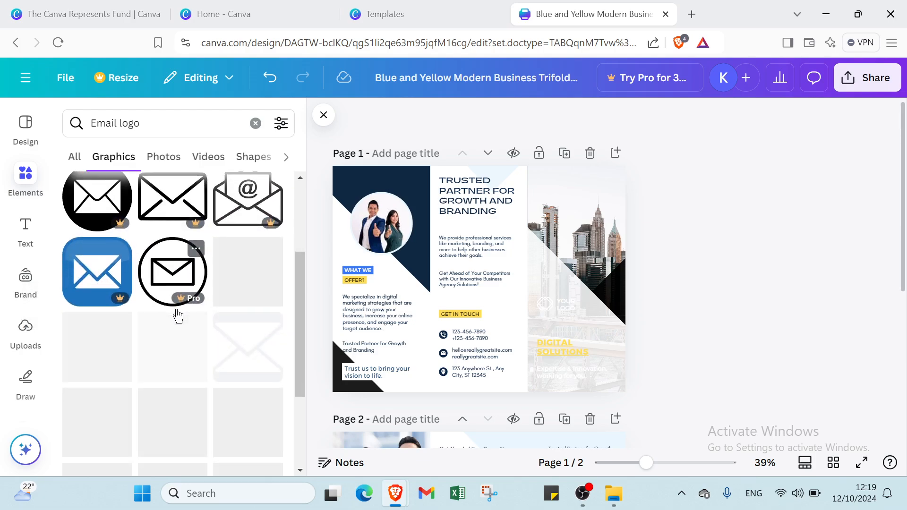
scroll(176, 314, down, 5)
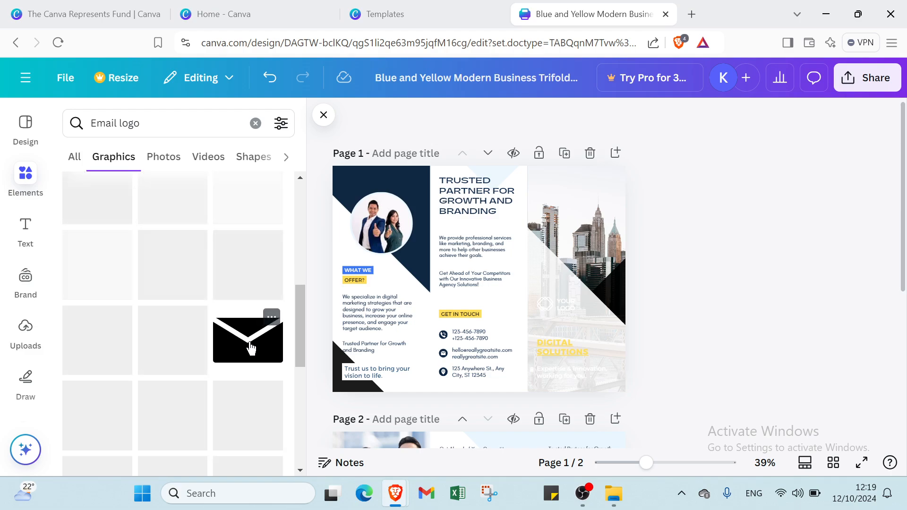
click(250, 348)
drag(422, 240, 528, 304)
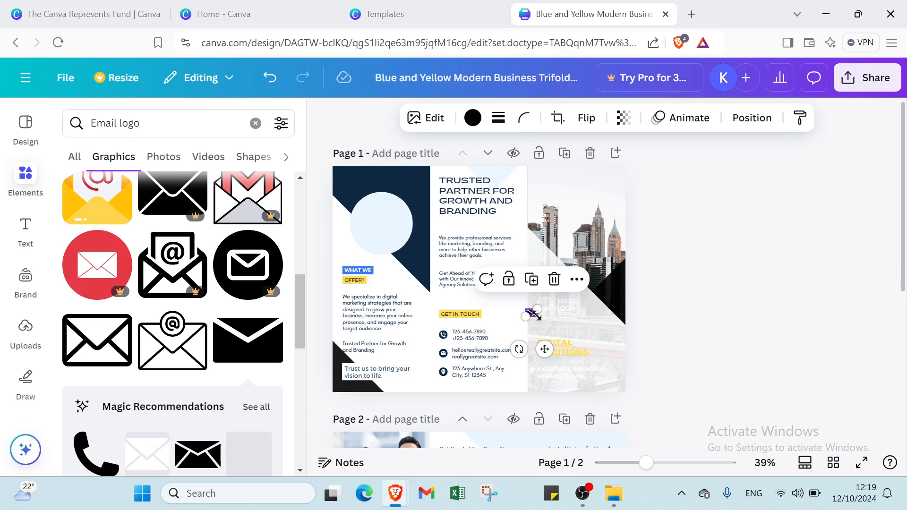
Place the small black envelope over the round email icon in page 1's "GET IN TOUCH" section
click(528, 312)
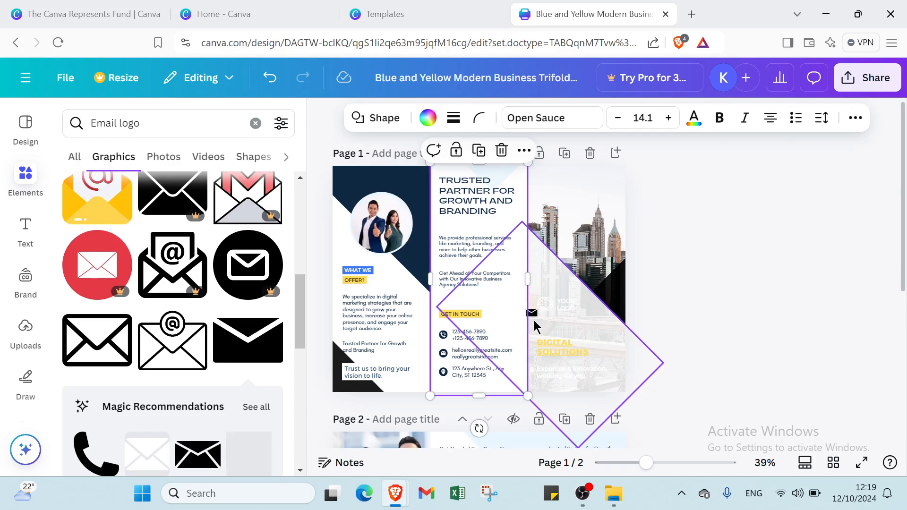
drag(532, 313, 510, 321)
click(533, 312)
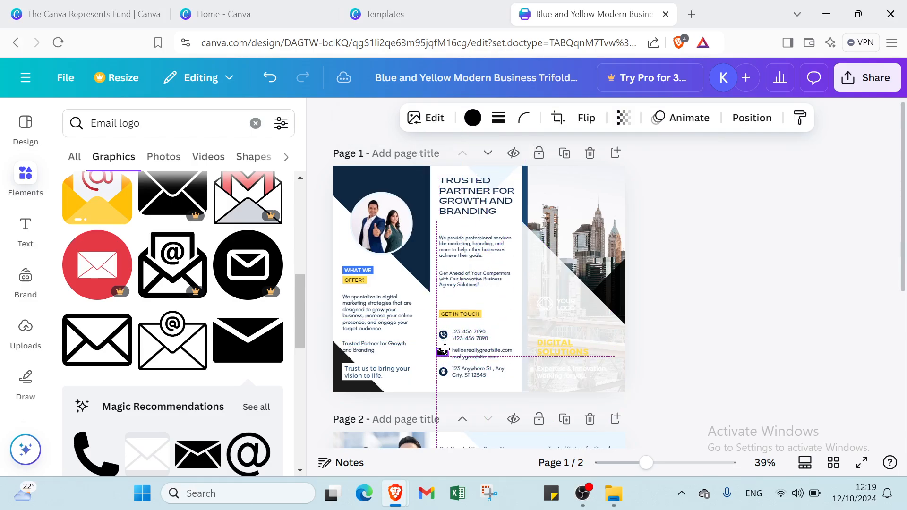
drag(444, 350, 443, 351)
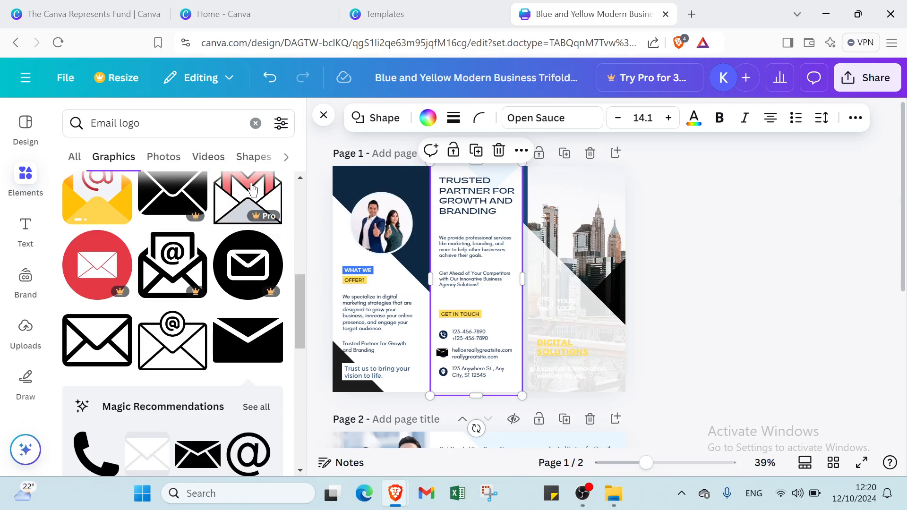
Find "Phone icon" graphics and place the plain black handset, shrunk to icon size, over the phone icon under "GET IN TOUCH"
scroll(249, 196, up, 5)
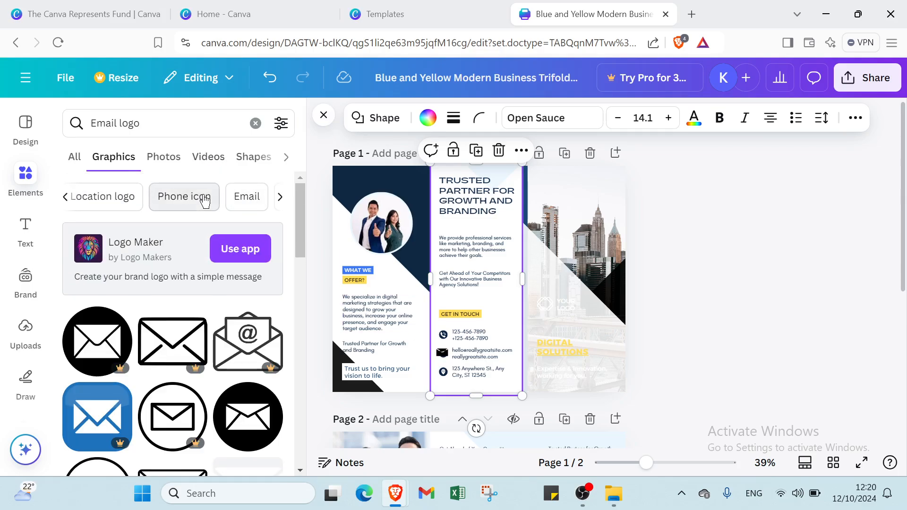
click(205, 198)
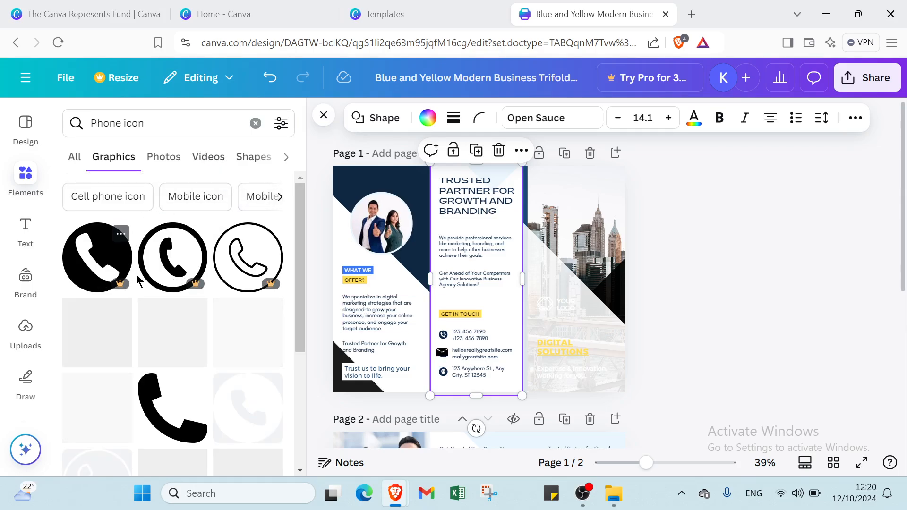
click(174, 413)
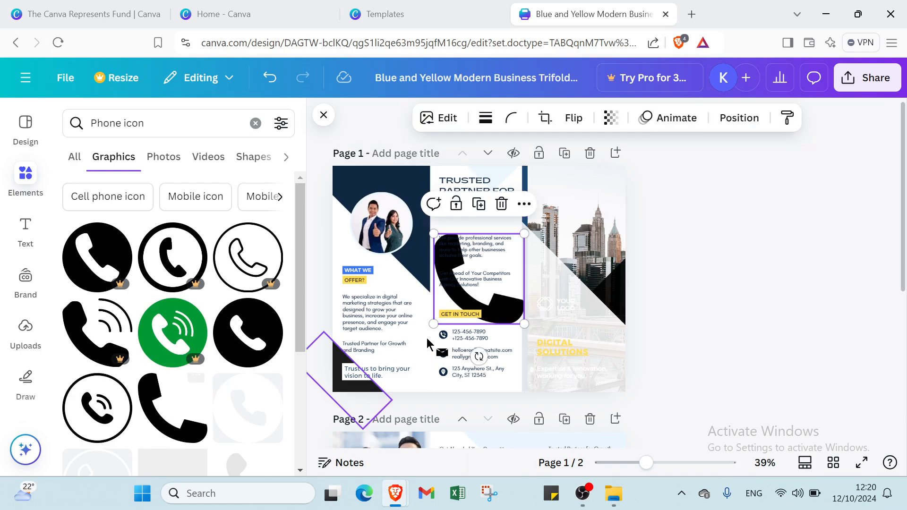
drag(432, 230, 443, 334)
click(445, 246)
click(445, 263)
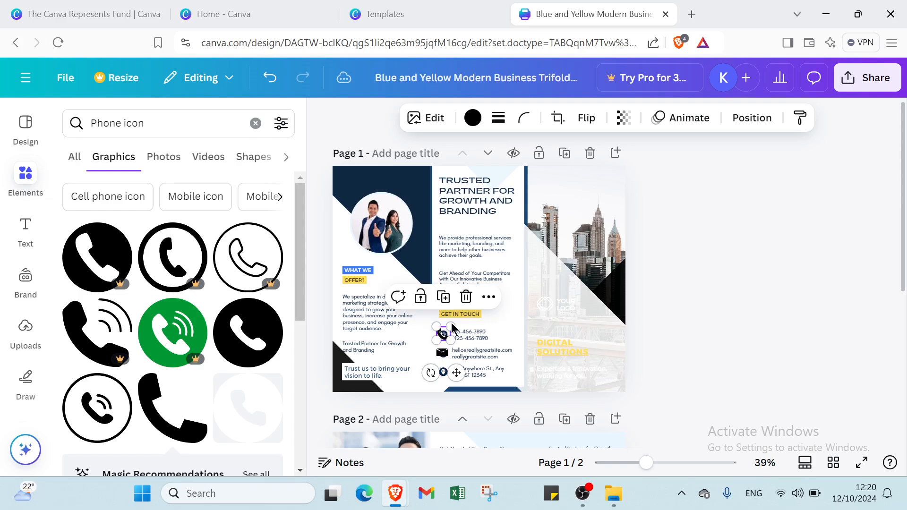
click(516, 307)
click(695, 317)
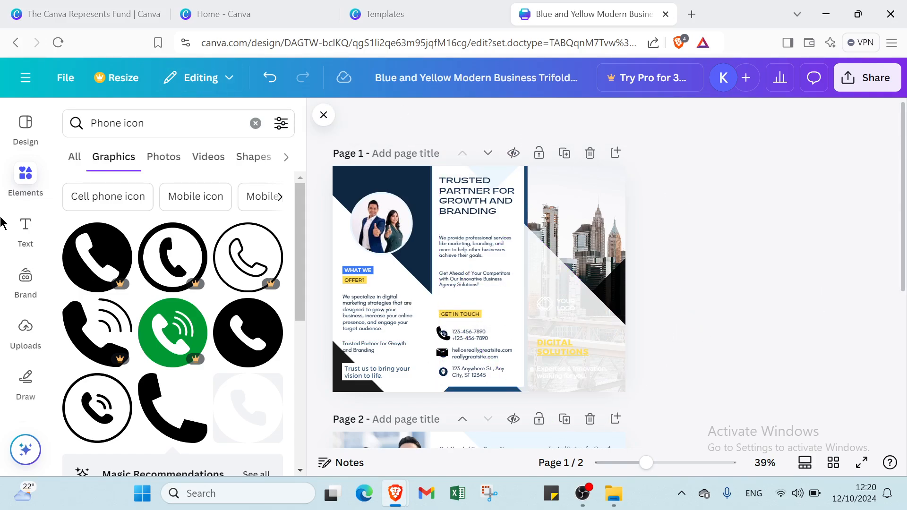
click(25, 124)
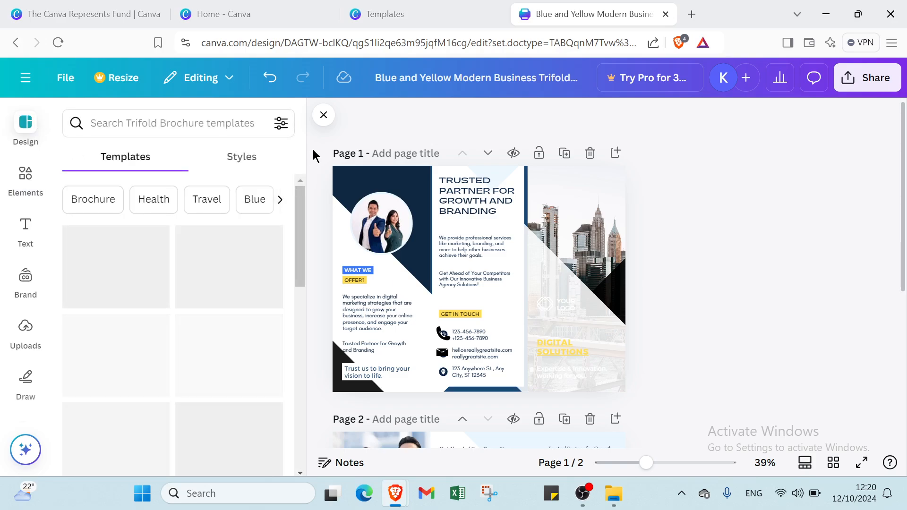
click(324, 114)
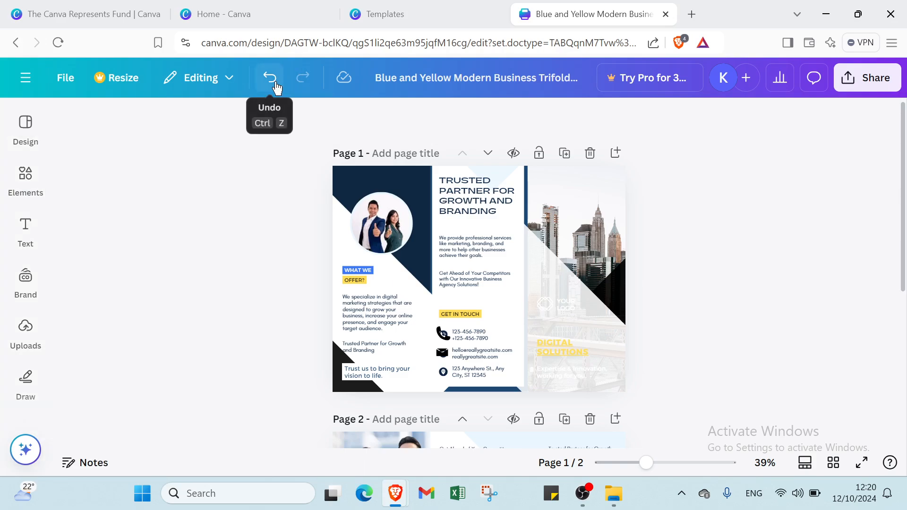
Undo all edits made to the brochure, back to the original template's colors, text and icons
click(276, 86)
click(276, 87)
click(277, 87)
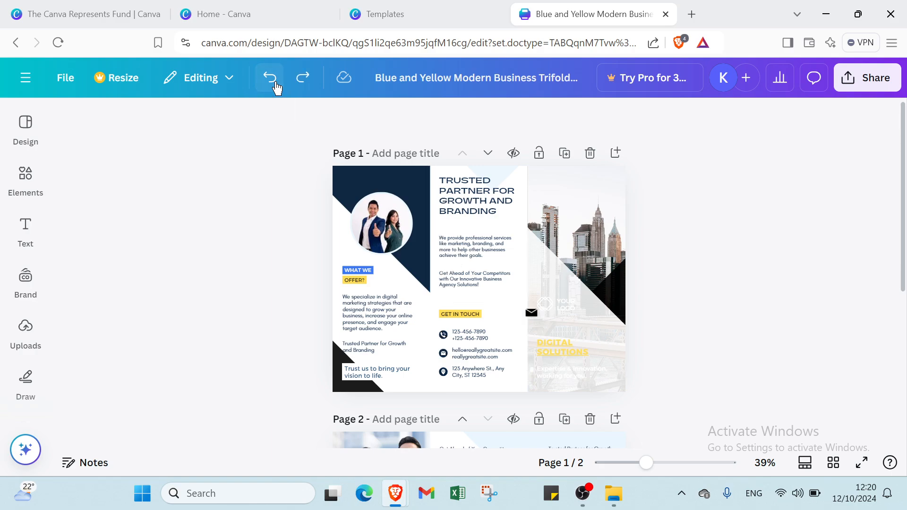
click(277, 87)
click(276, 87)
click(276, 87)
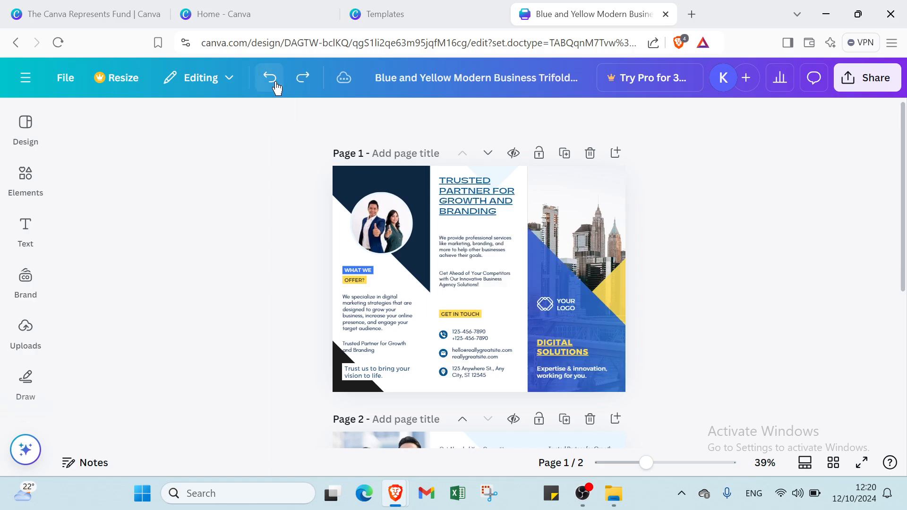
click(276, 86)
click(276, 85)
click(275, 84)
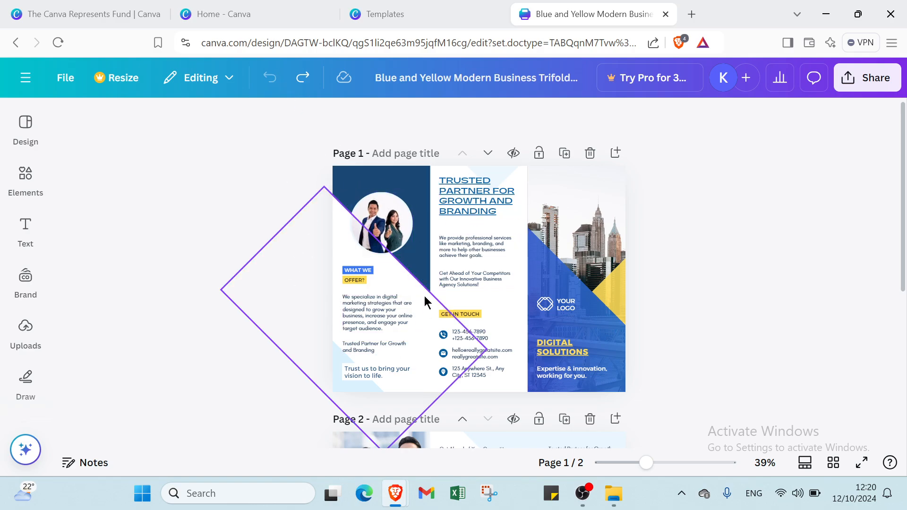
Look over page 2 of the brochure and check the image, video and audio sections of the uploads
scroll(575, 326, down, 4)
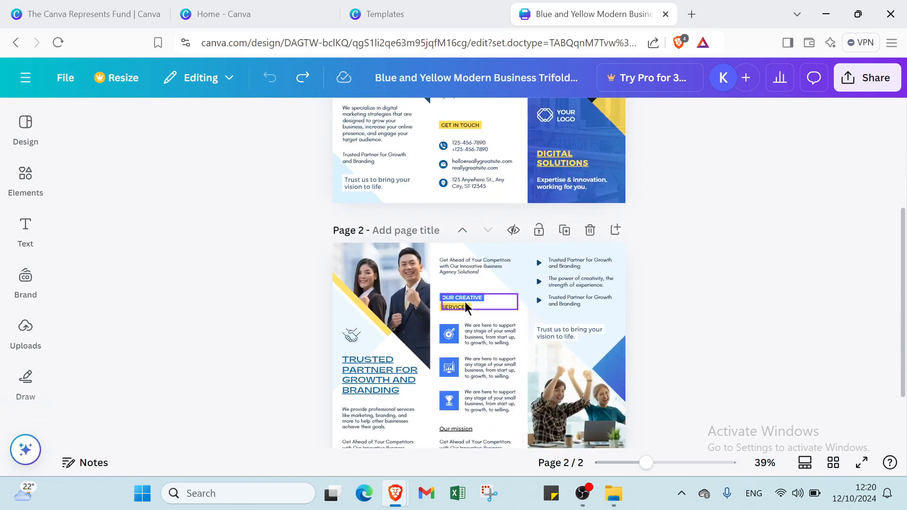
scroll(457, 348, down, 2)
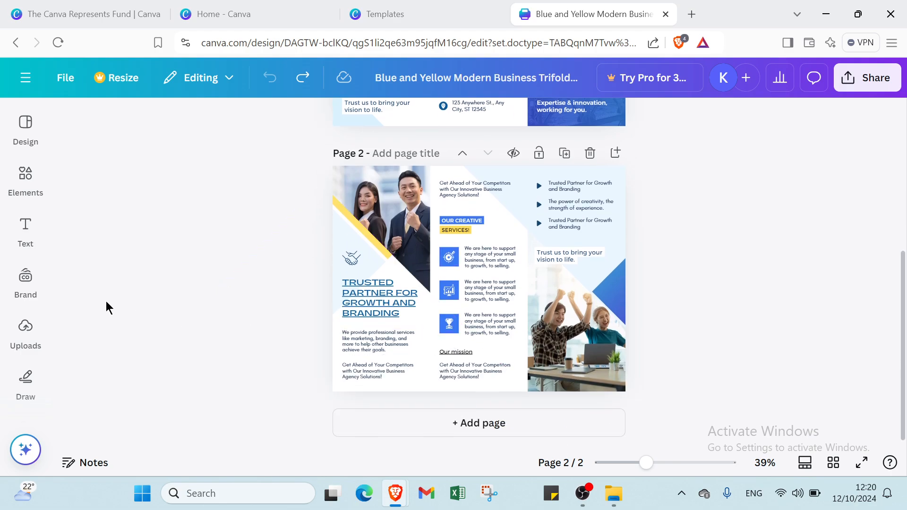
click(25, 327)
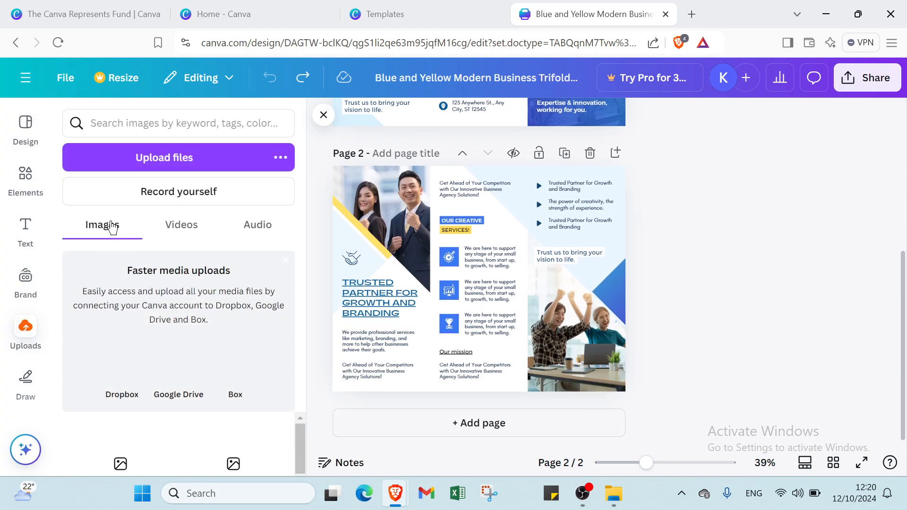
click(164, 230)
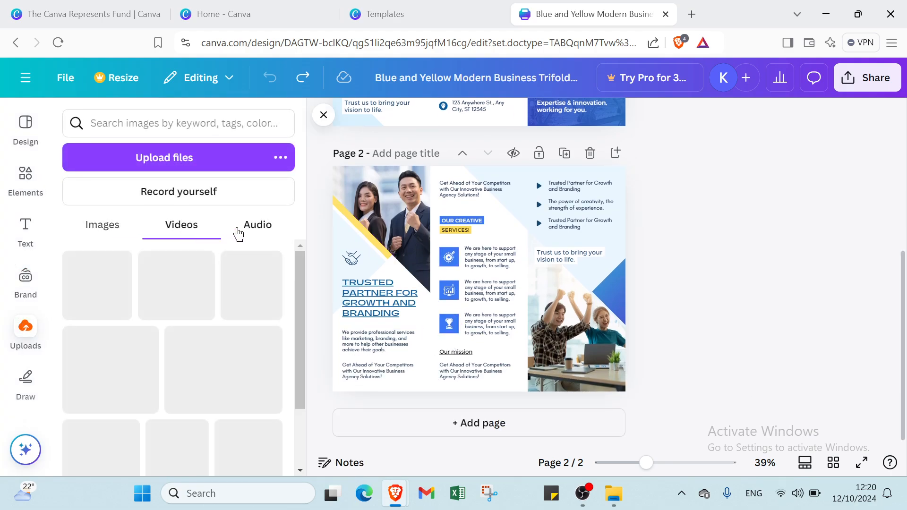
click(239, 233)
click(101, 225)
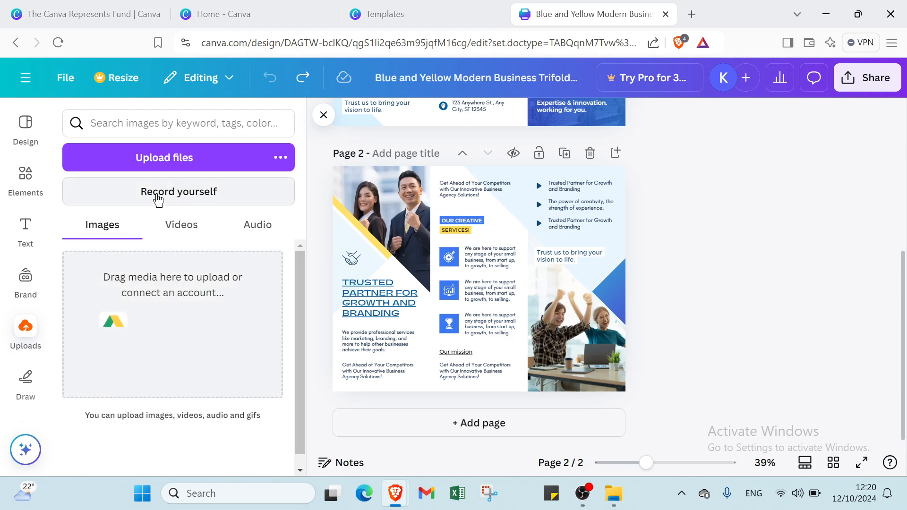
Try a freehand red marker scribble over page 2's "OUR CREATIVE SERVICES!" heading, undo it and leave drawing mode
click(25, 379)
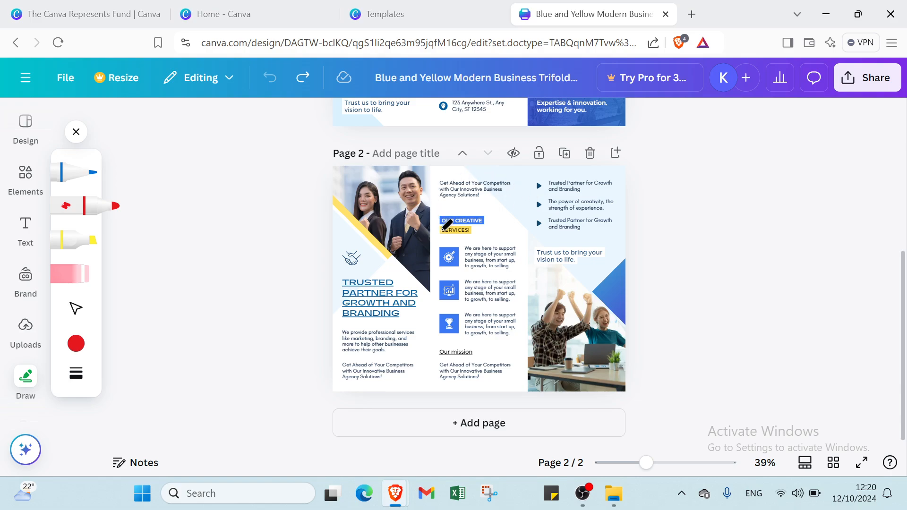
mouse_move(507, 206)
mouse_down()
mouse_move(500, 244)
mouse_move(510, 214)
mouse_move(477, 209)
mouse_move(398, 228)
mouse_move(464, 194)
mouse_move(438, 199)
mouse_up()
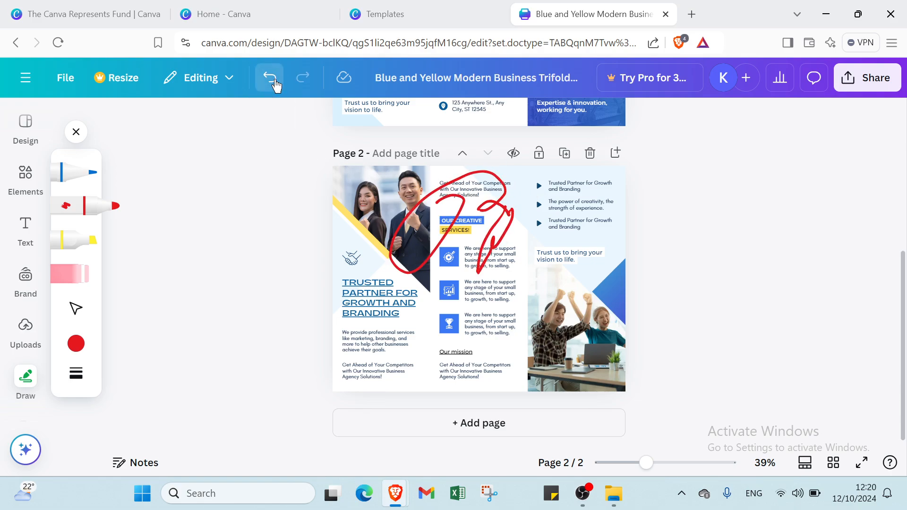
click(270, 78)
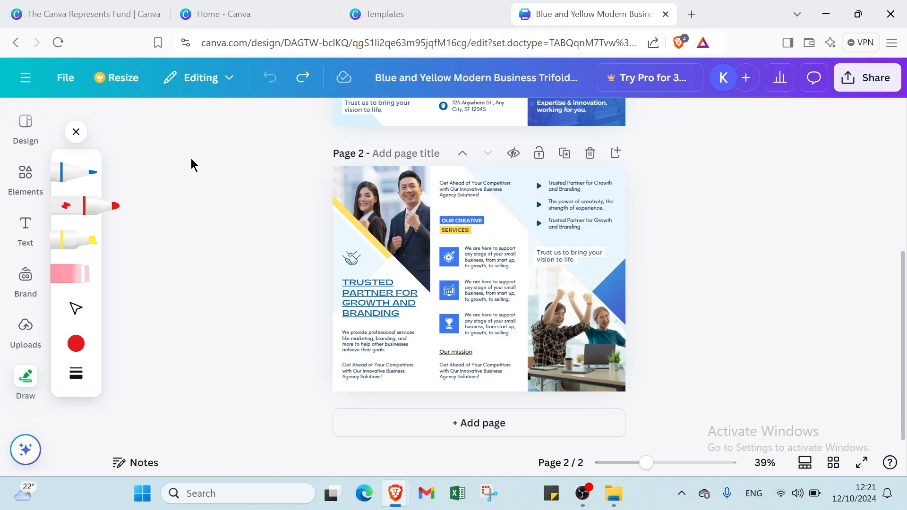
click(77, 132)
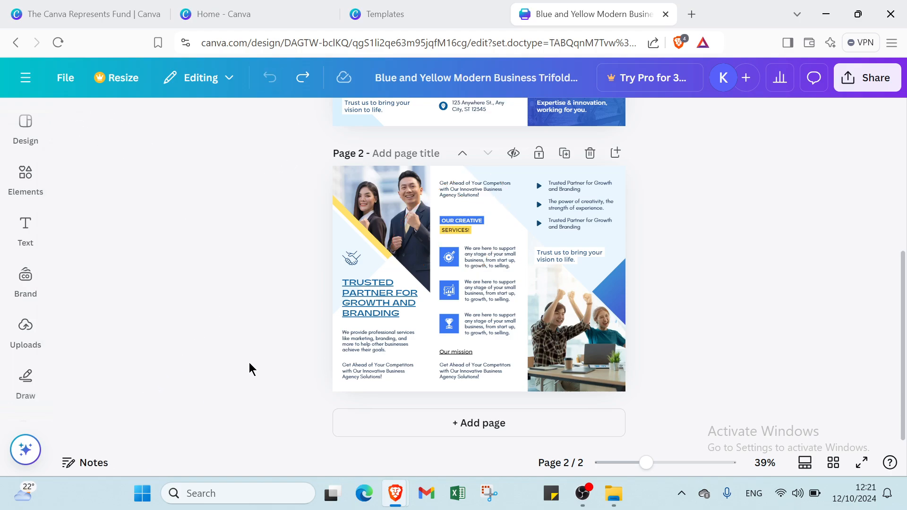
Look at the trifold brochure templates and the design's sharing and download options
scroll(236, 350, up, 3)
click(29, 126)
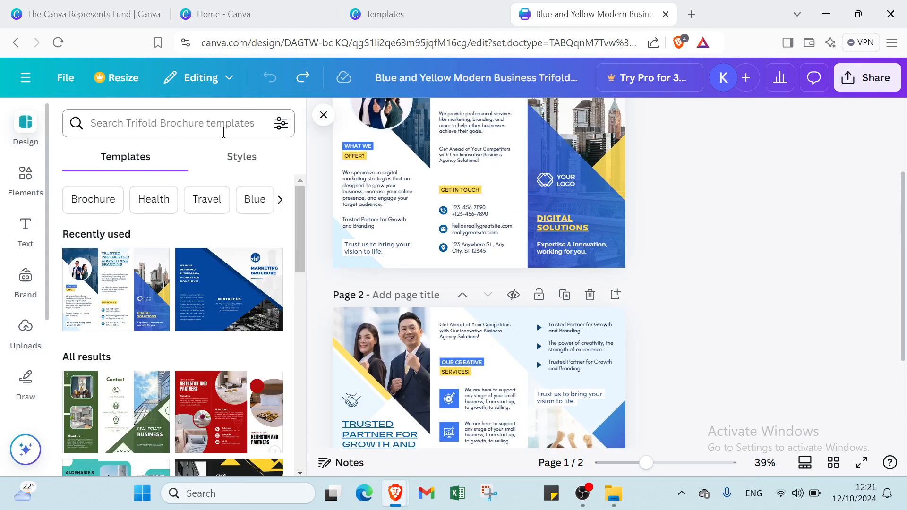
click(329, 119)
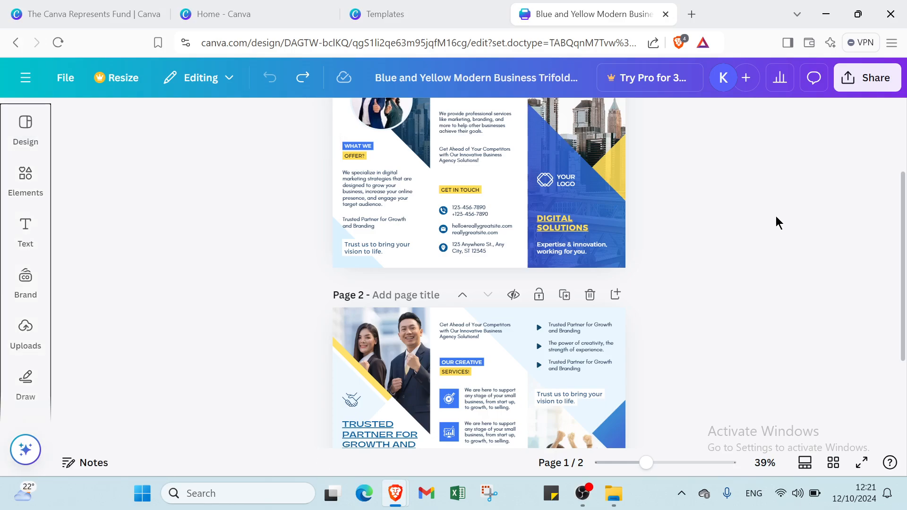
click(850, 78)
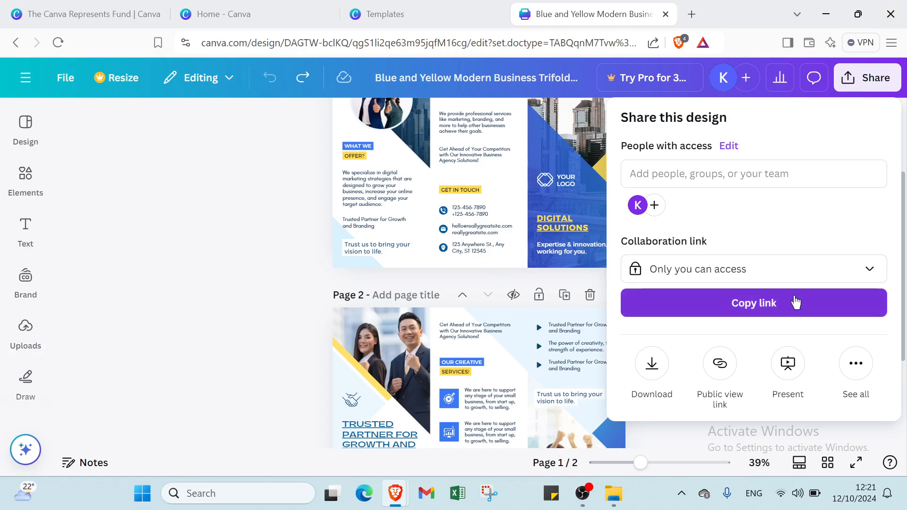
click(297, 233)
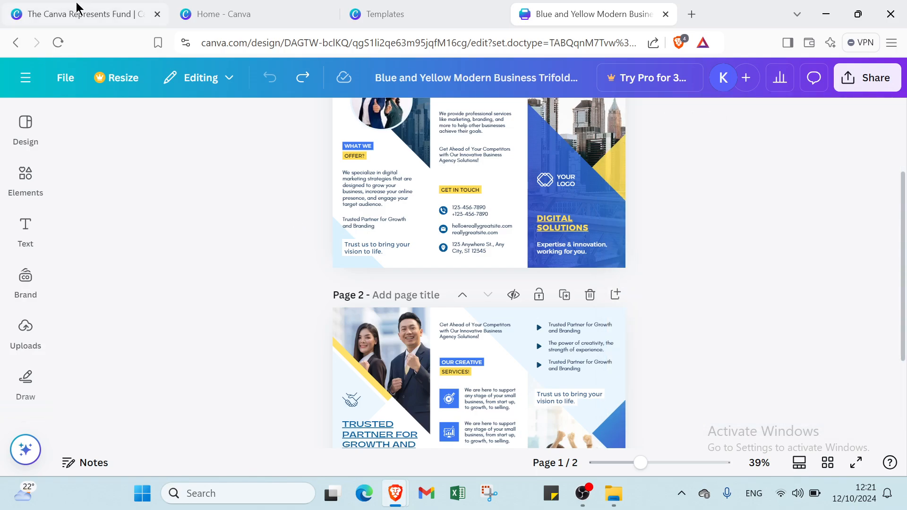
Compare the Canva Represents Fund page with the brochure design, ending on the fund page
click(79, 13)
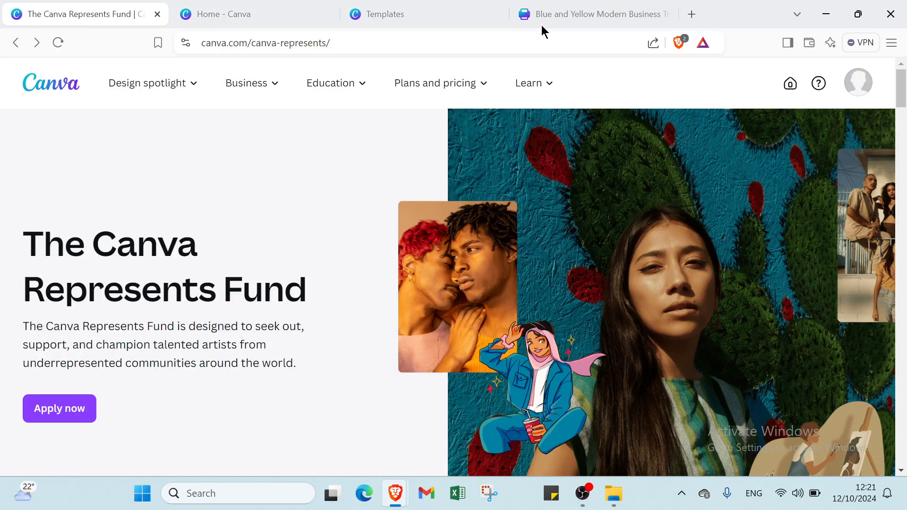
click(552, 16)
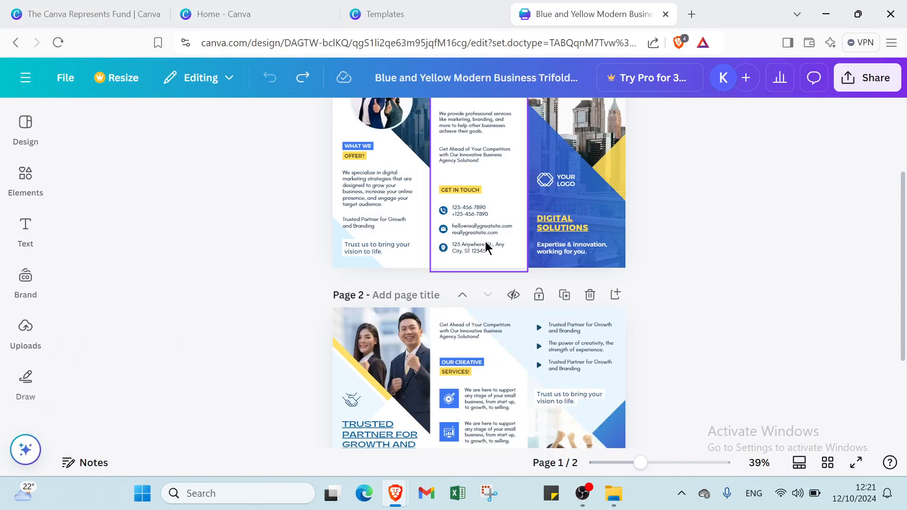
scroll(496, 245, up, 3)
click(38, 18)
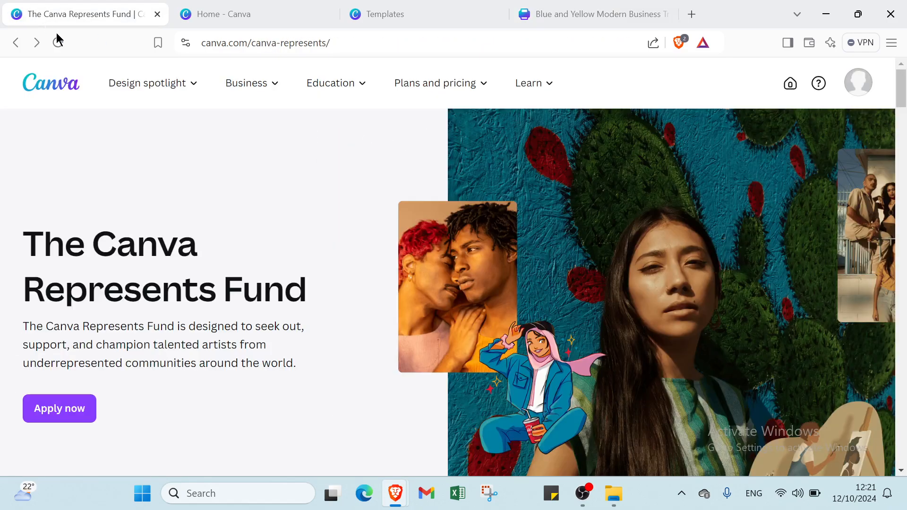